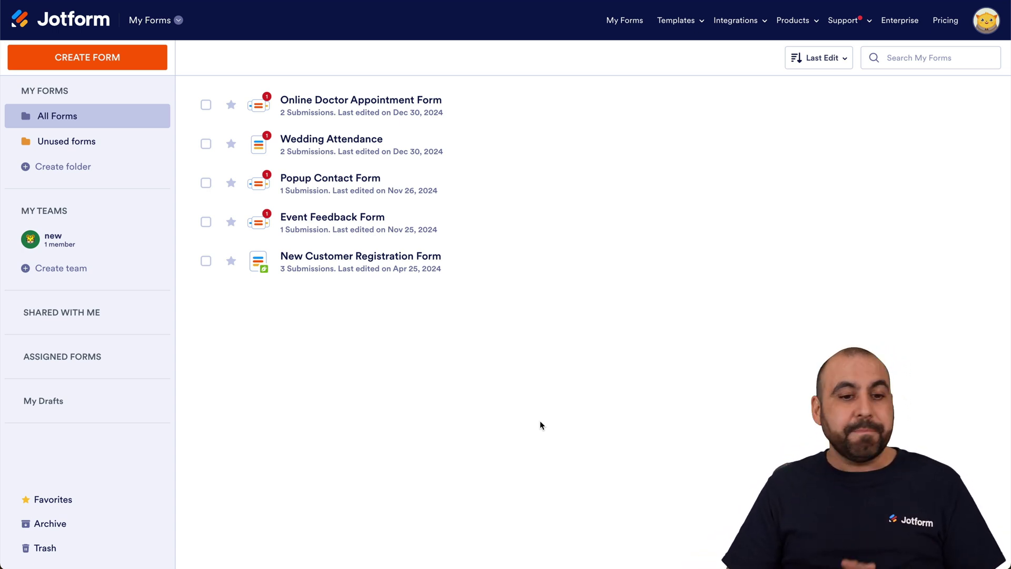
Step: Create a new form from the Product Order Form template, browsing the form templates with the Card layout and previewing the template
mouse_move(677, 20)
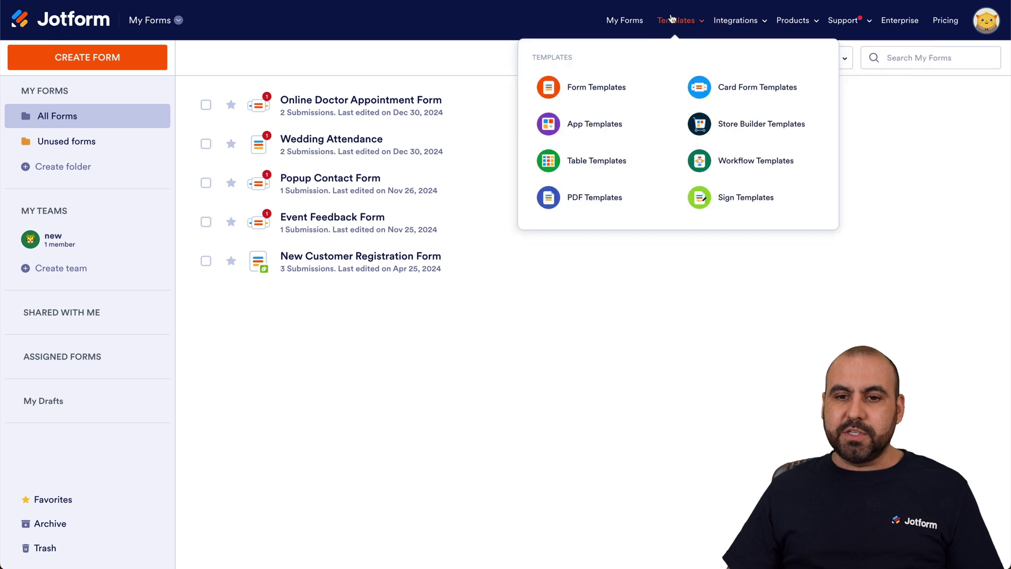
left_click(605, 87)
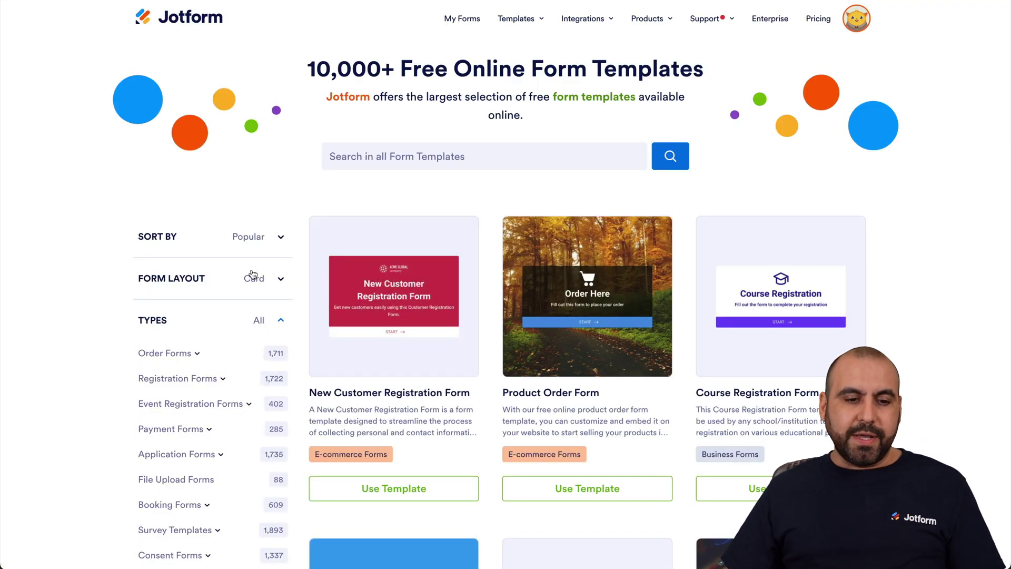
left_click(179, 281)
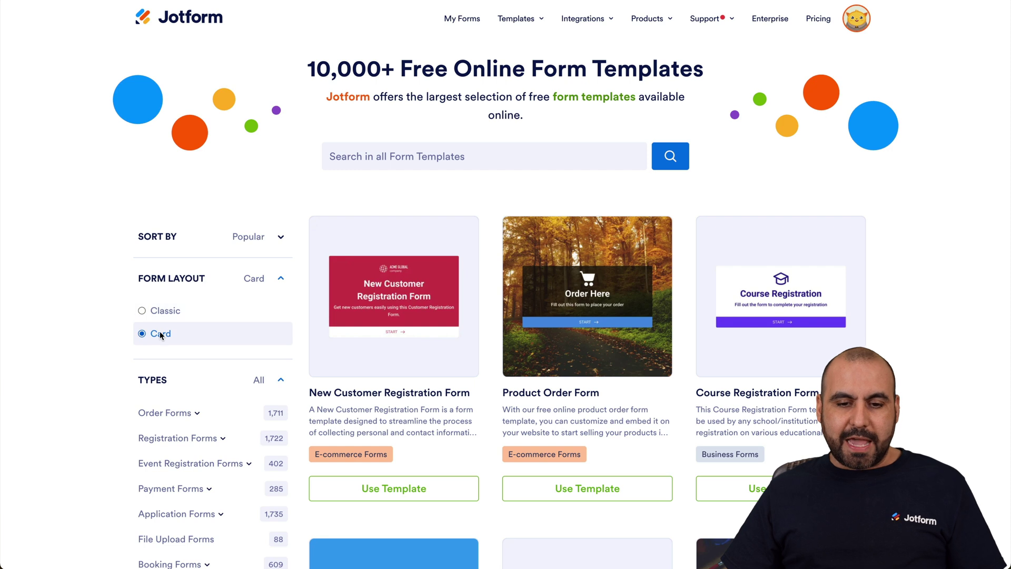
left_click(606, 325)
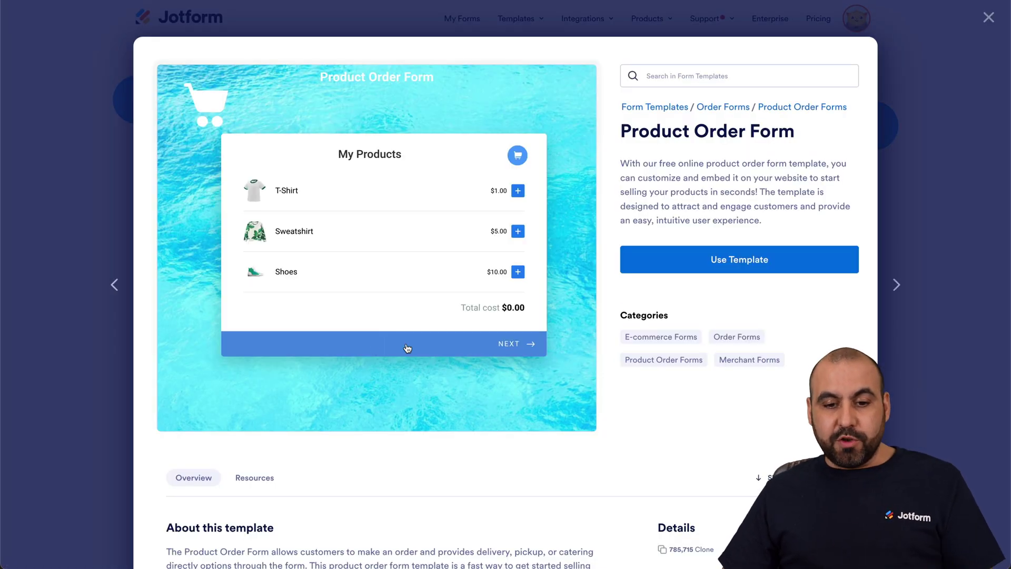
left_click(516, 345)
left_click(717, 258)
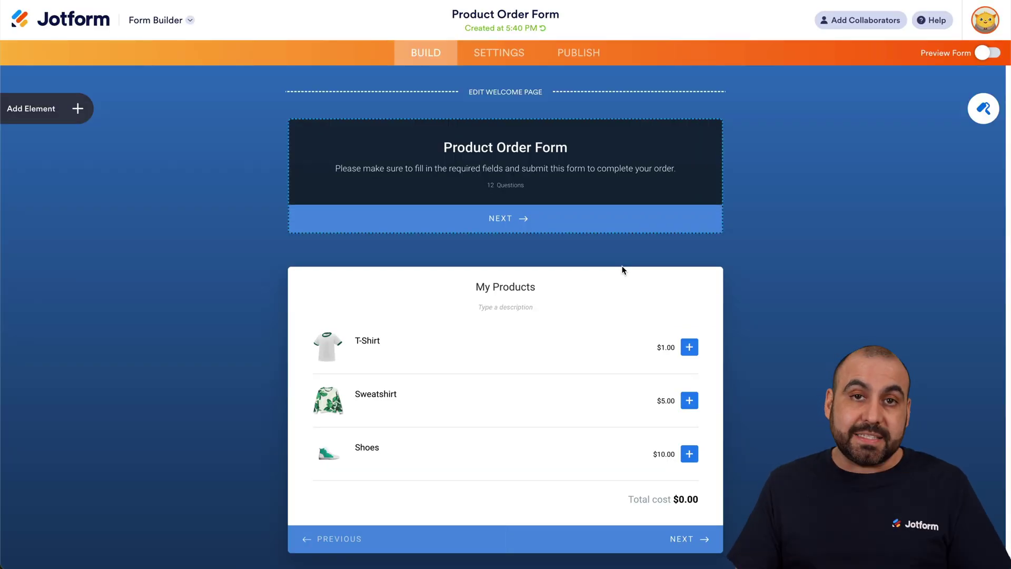
Step: Review the order form's questions and examine the Classic and Card layout options in the Form Designer
scroll(622, 269, "down", 10)
scroll(622, 270, "up", 9)
scroll(622, 270, "up", 1)
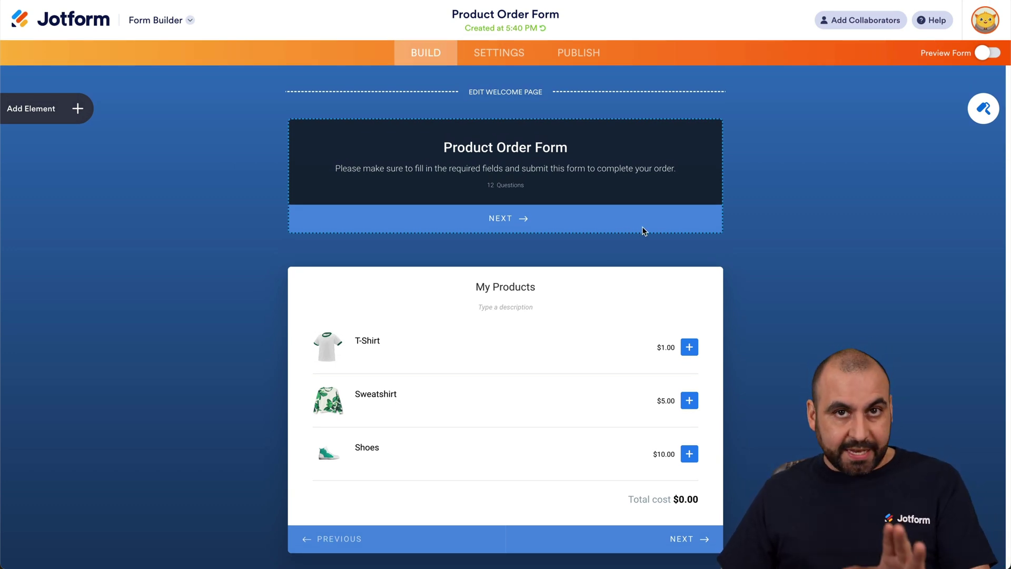
left_click(984, 110)
left_click(986, 113)
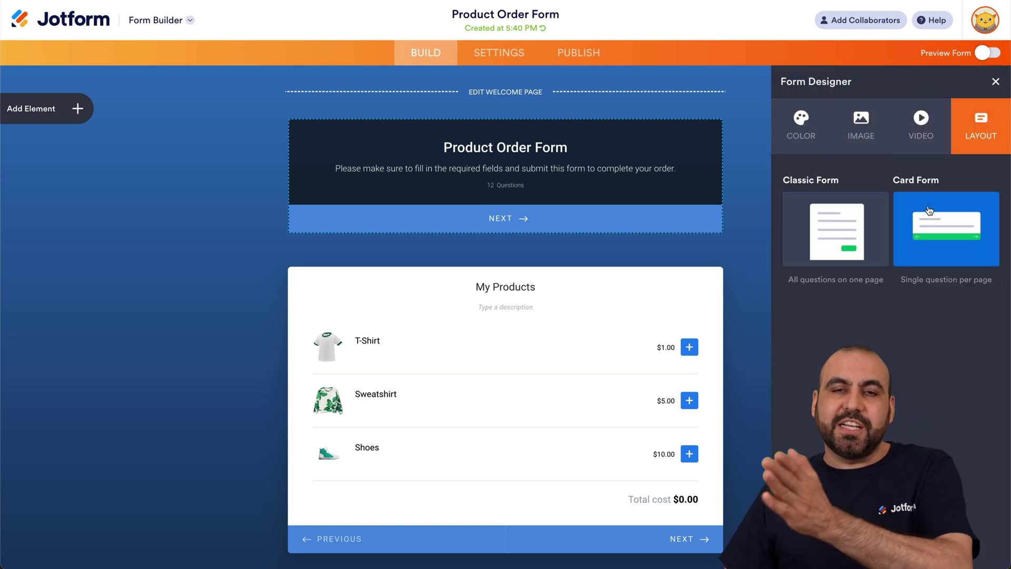
left_click(995, 82)
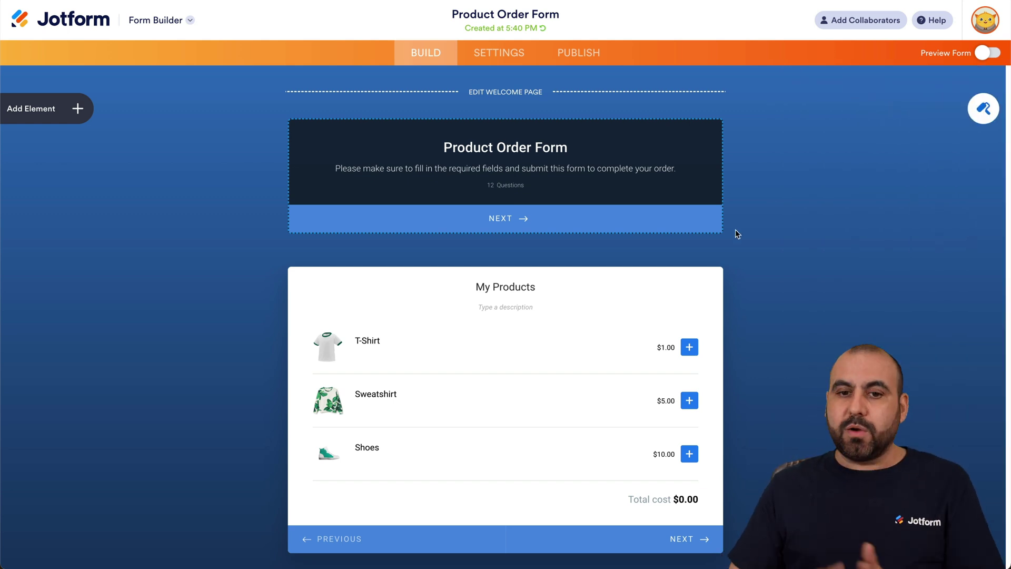
Step: Copy the order form's script embed code from the publishing options
left_click(585, 57)
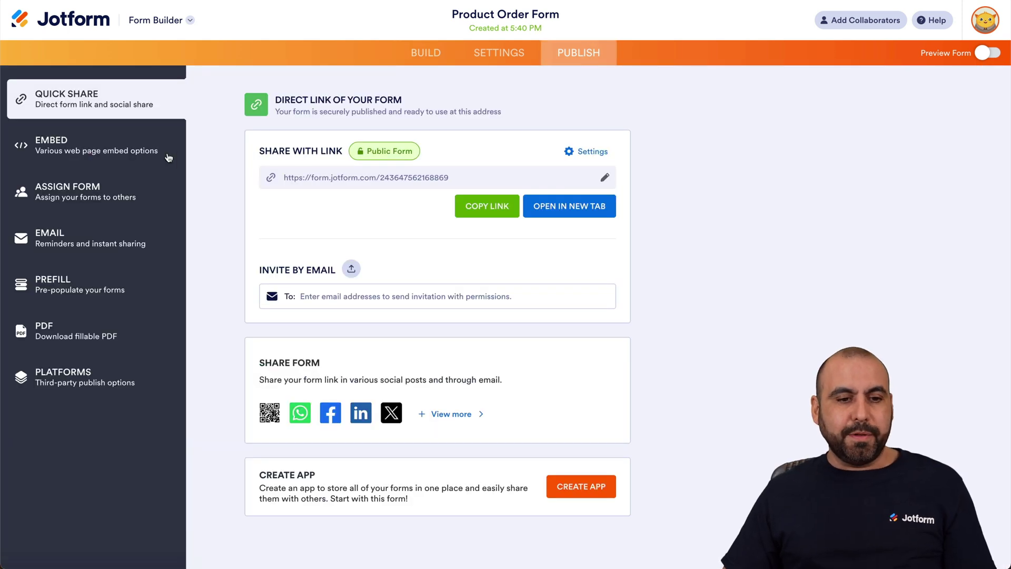
left_click(131, 156)
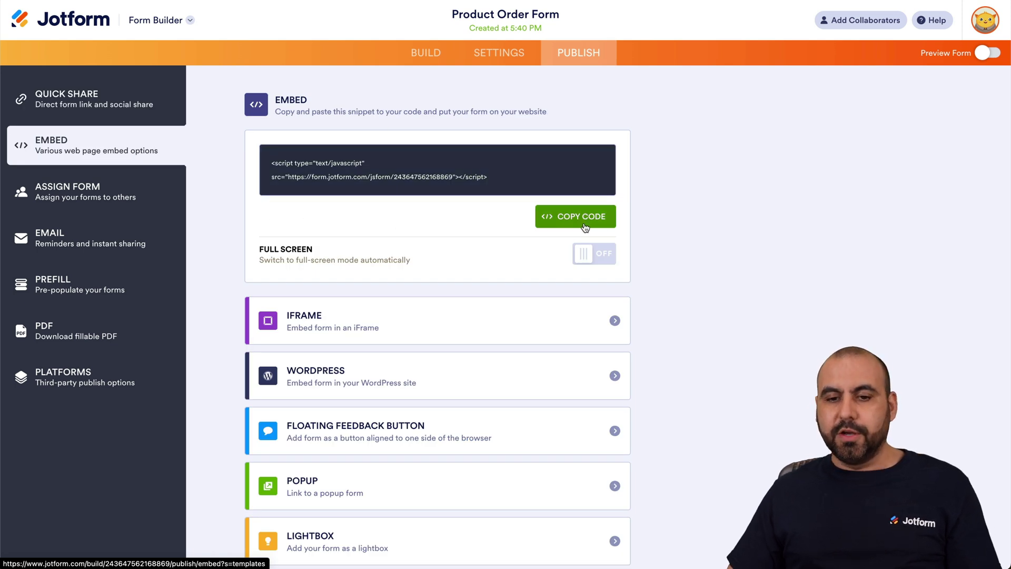
left_click(585, 227)
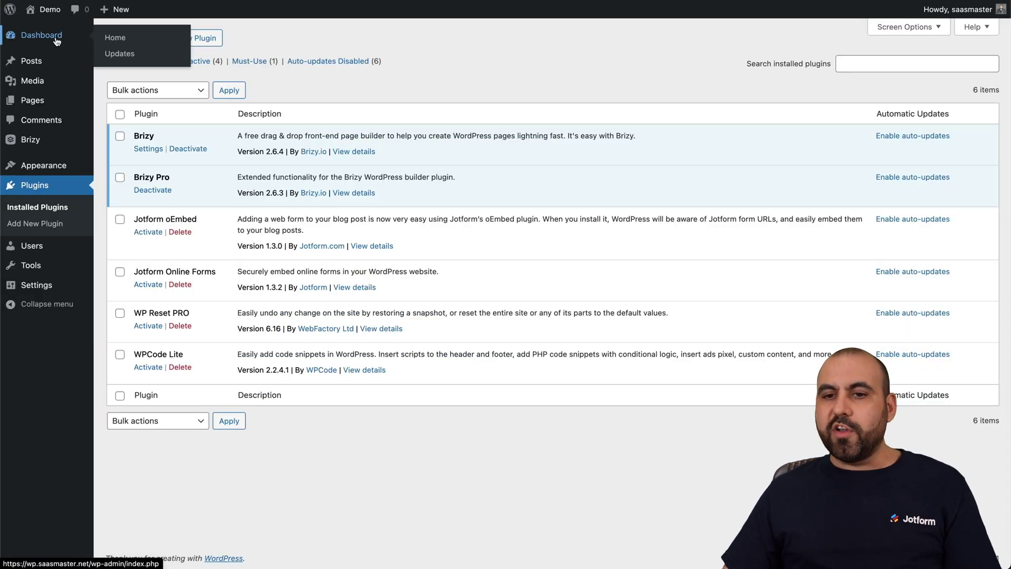
Step: Switch to the WordPress dashboard and open the Home front page in the Brizy editor
left_click(56, 40)
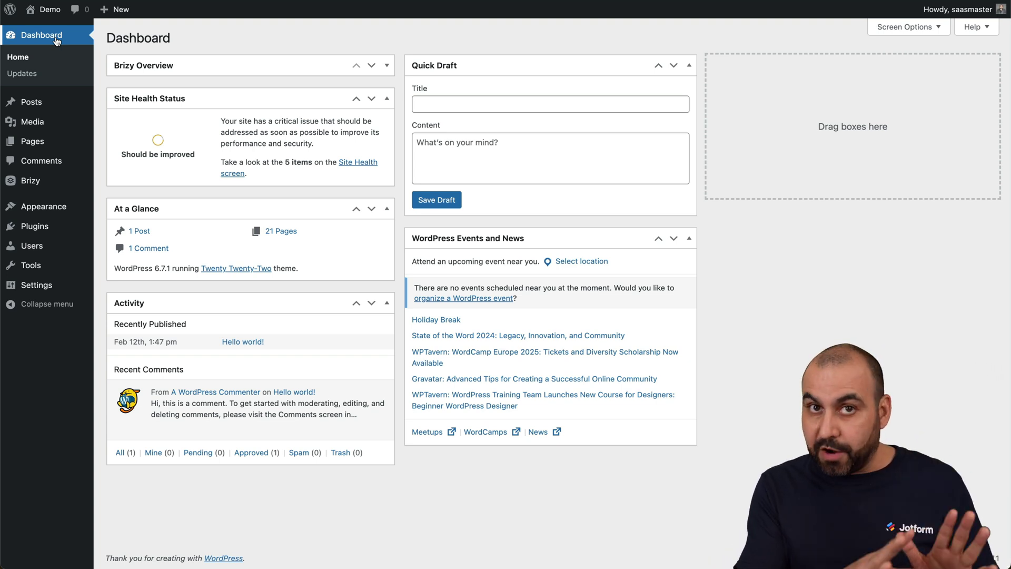
left_click(24, 141)
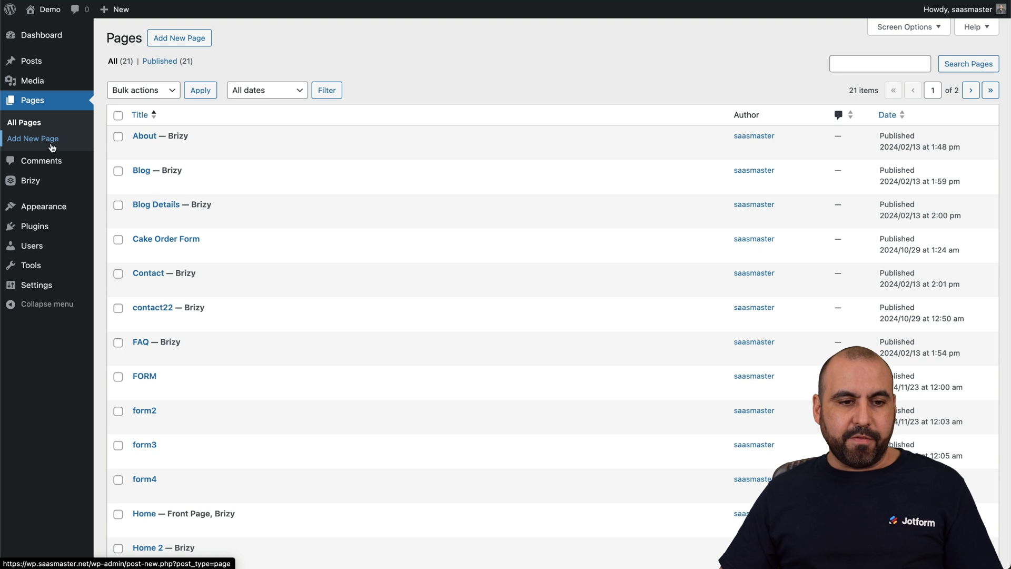
mouse_move(174, 254)
scroll(208, 463, "down", 3)
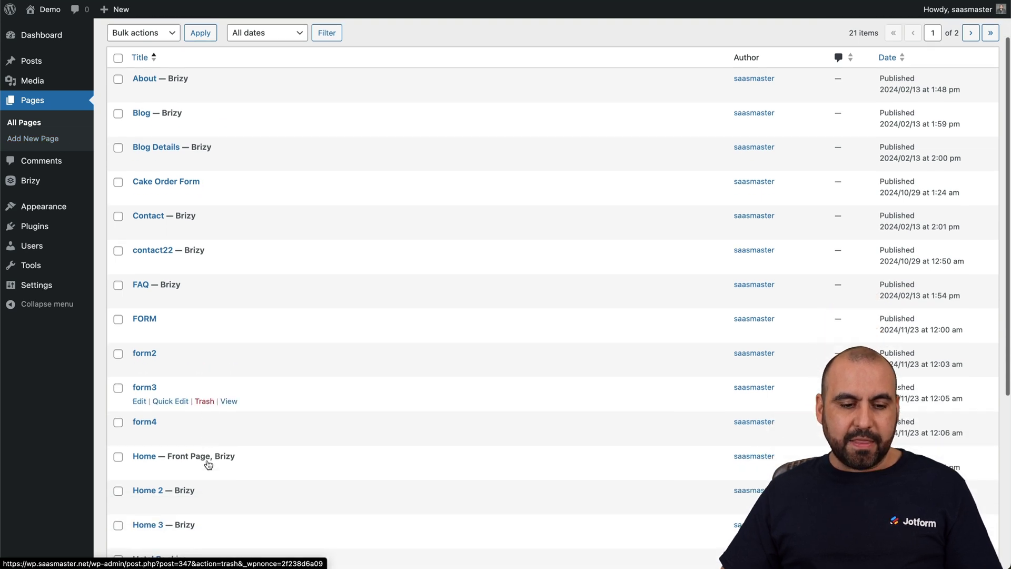
left_click(266, 443)
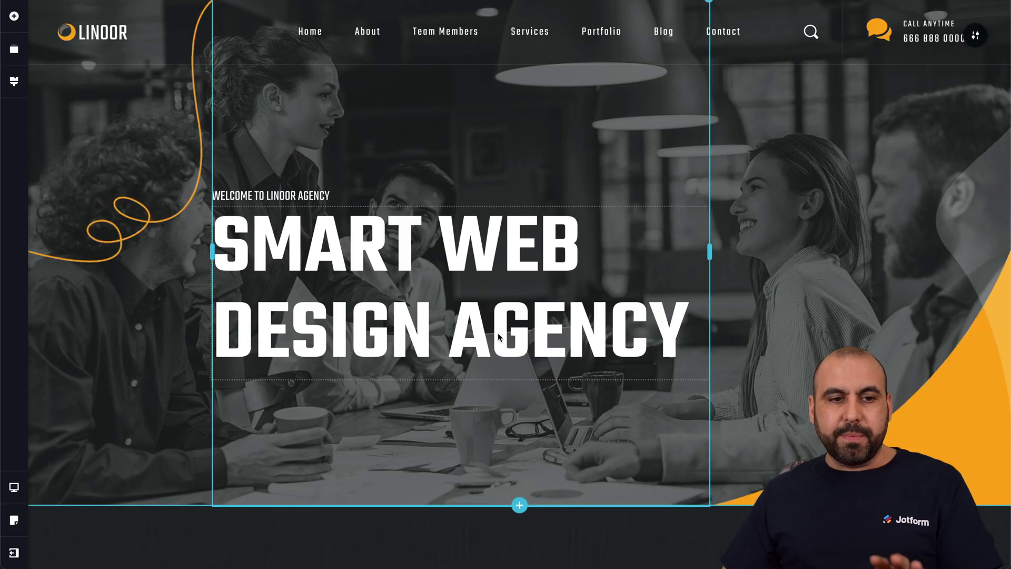
Step: Add a Shortcode element above the "Welcome to Linoor Agency" text and paste the form's embed code into it
left_click(67, 135)
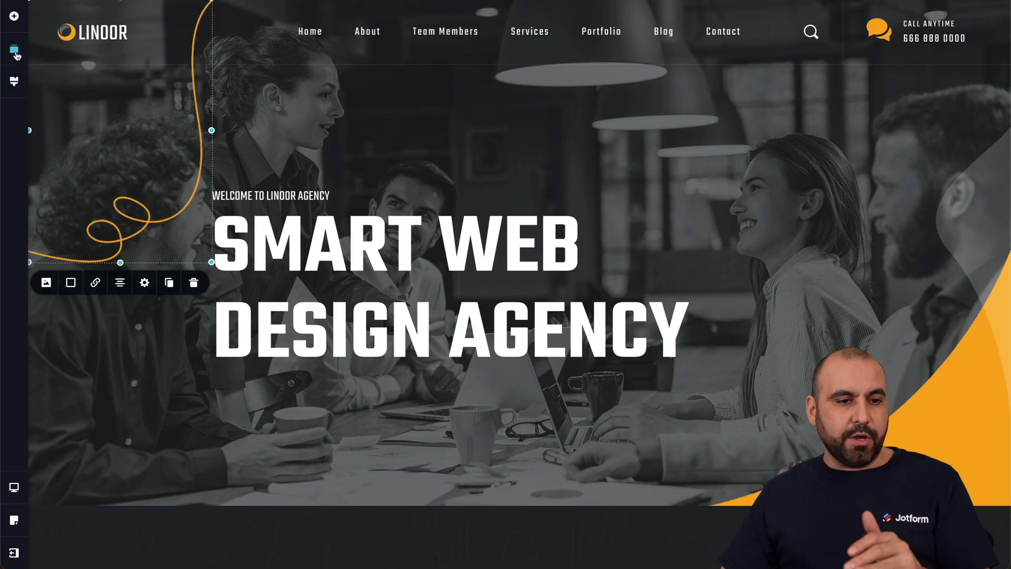
left_click(14, 17)
scroll(105, 316, "down", 6)
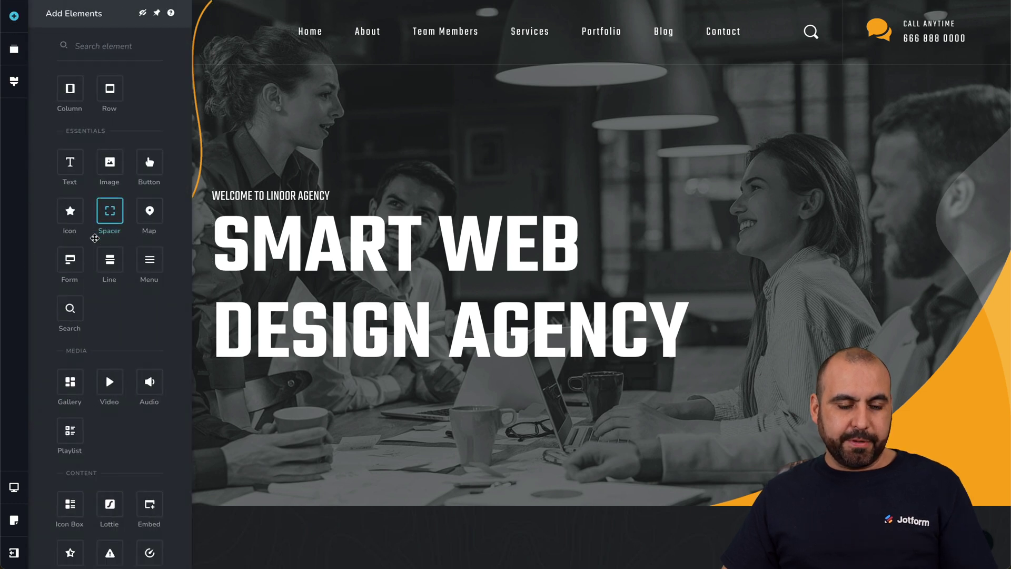
left_click_drag(63, 517, 483, 191)
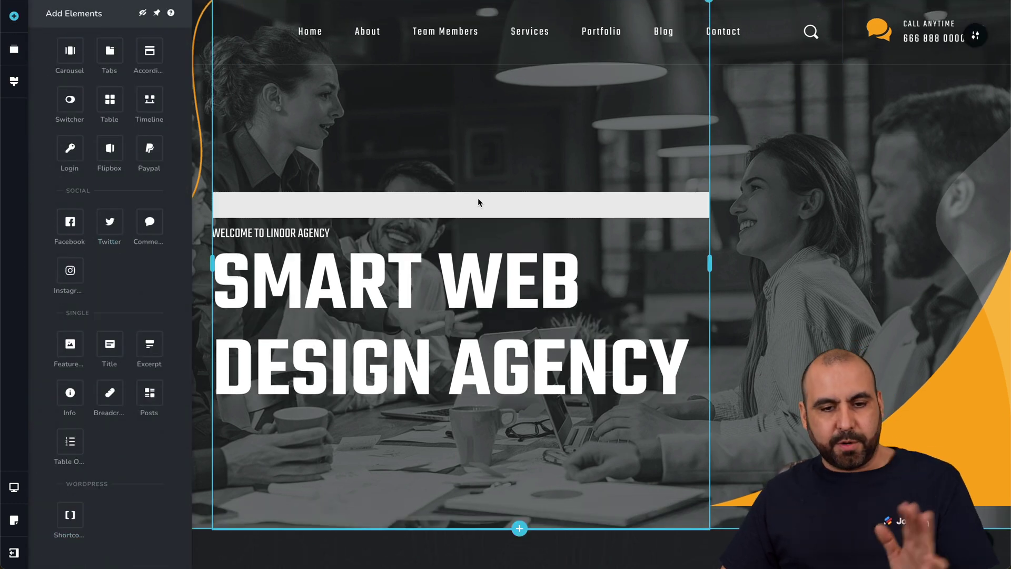
left_click(445, 202)
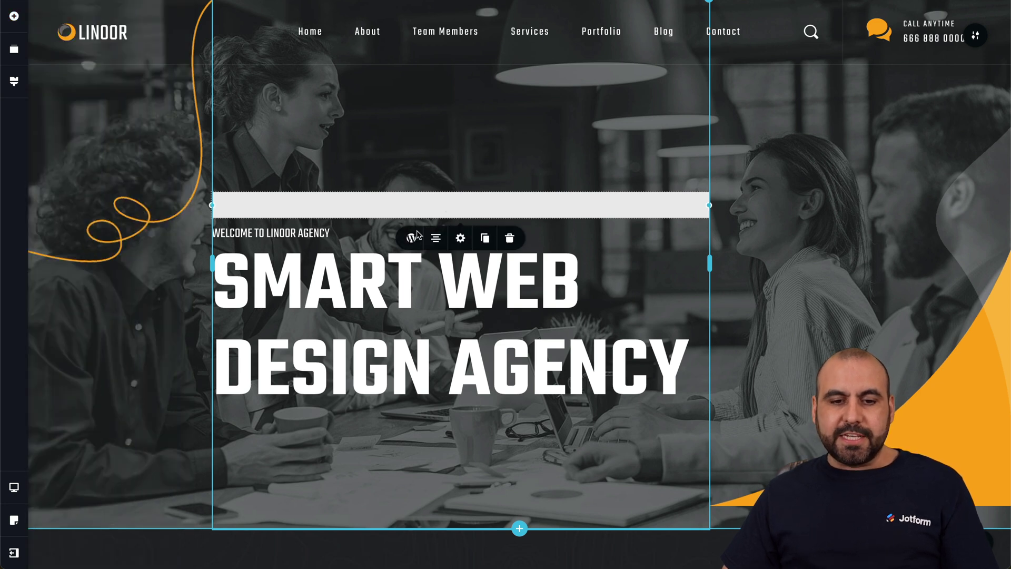
left_click(392, 273)
key("ctrl+v")
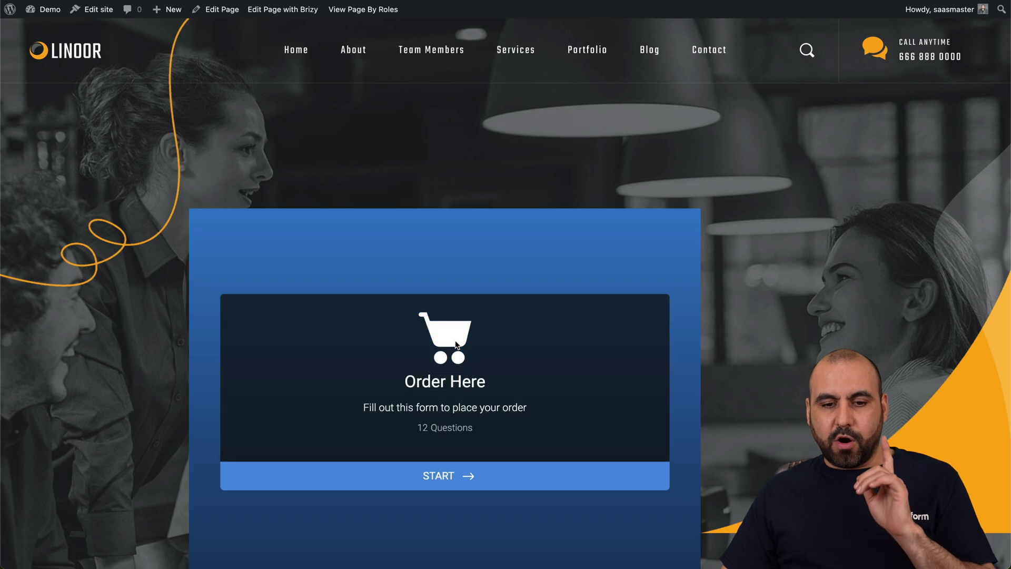
Step: Check the embedded order form on the live page and open its Embed Designer
scroll(527, 311, "down", 3)
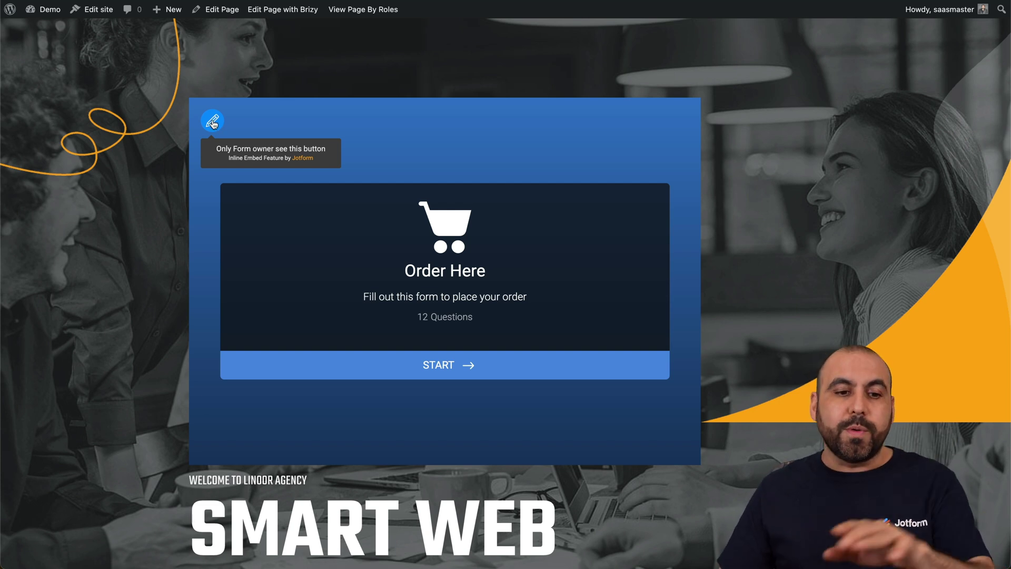
scroll(222, 131, "up", 2)
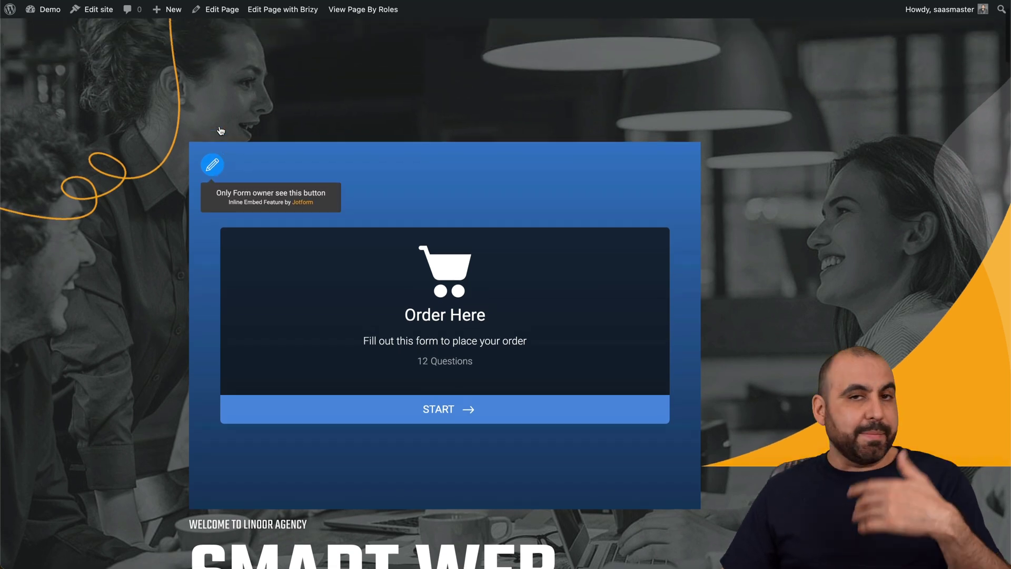
scroll(219, 186, "up", 1)
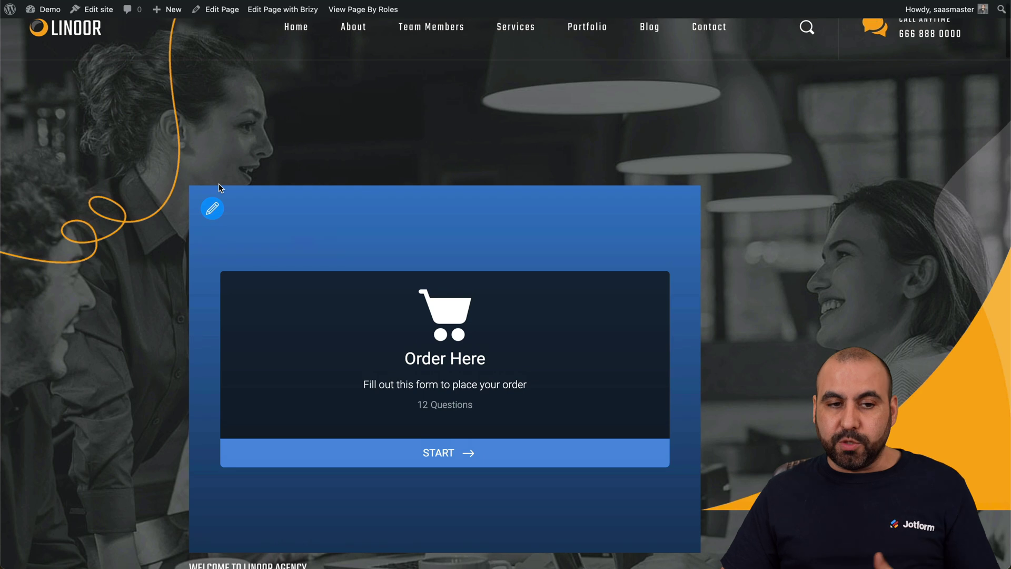
left_click(219, 212)
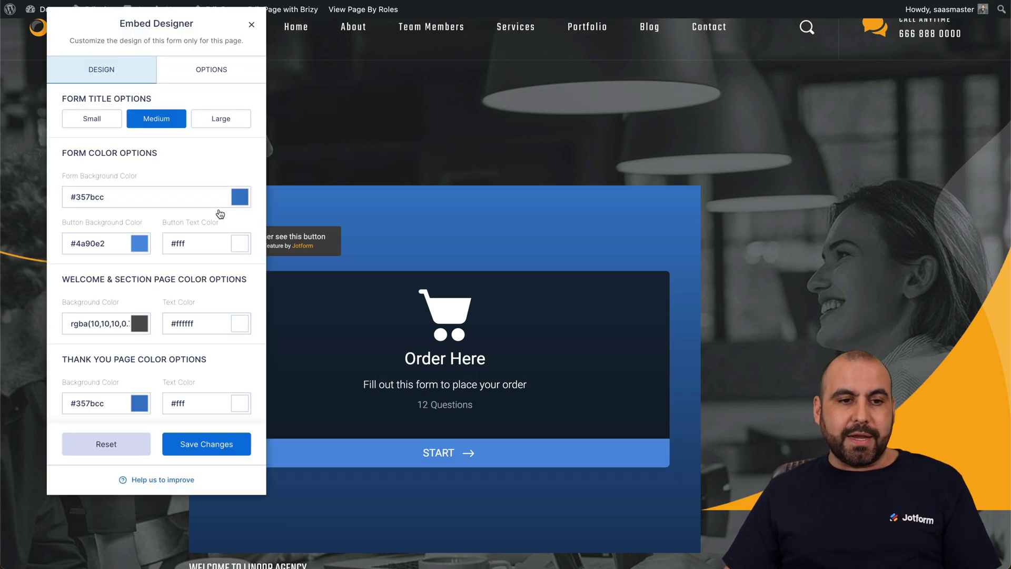
scroll(132, 121, "up", 1)
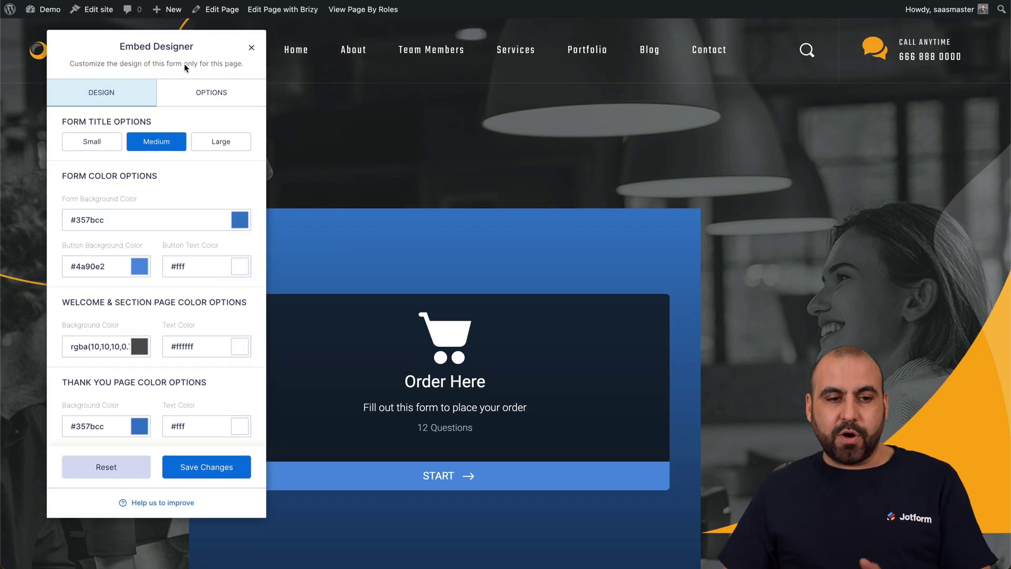
Step: Compare the Small and Large form title options and set the title size to Small
left_click(100, 142)
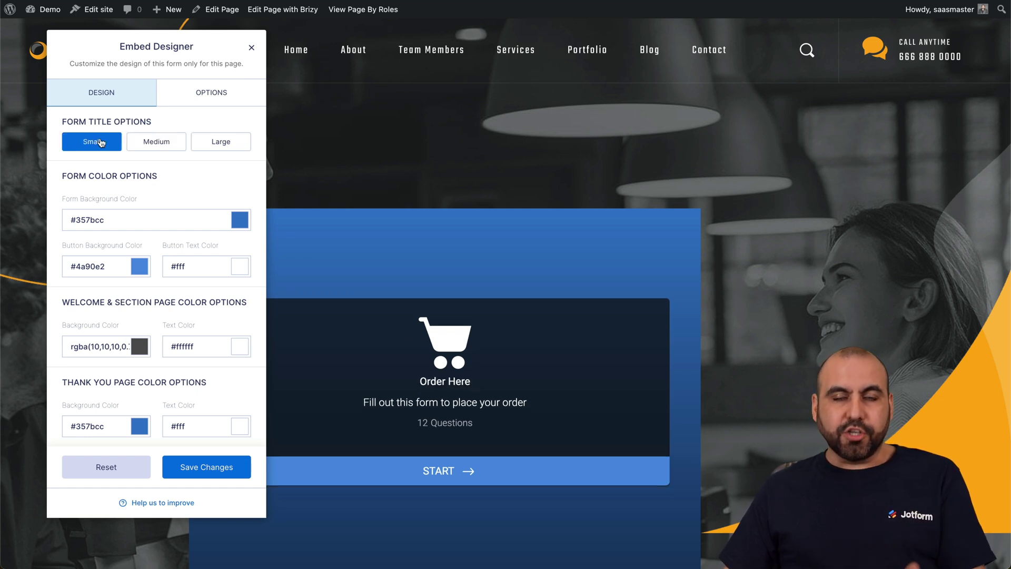
left_click(243, 144)
left_click(103, 142)
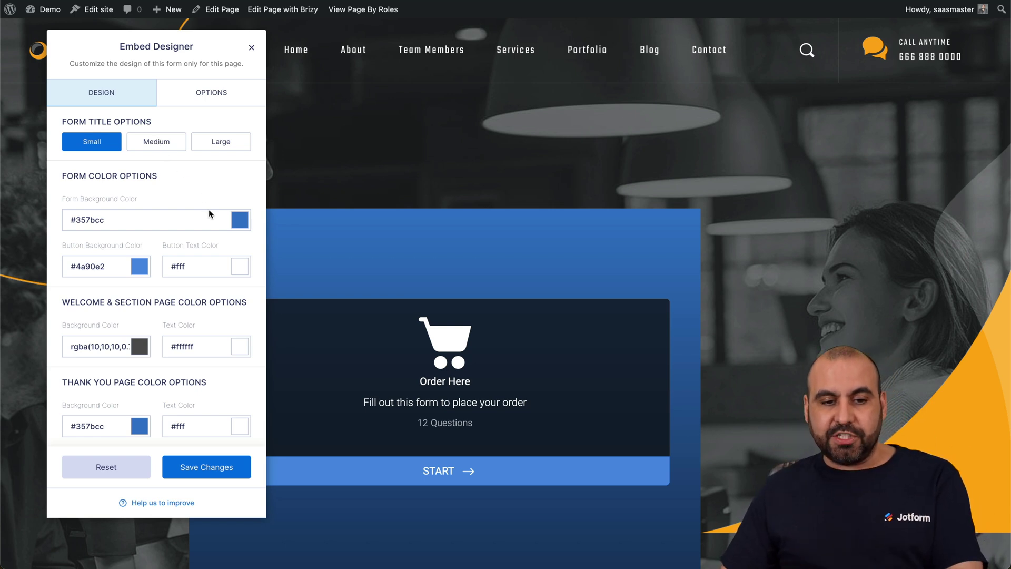
Step: Set the form background color to the orange #fc9806
left_click(239, 223)
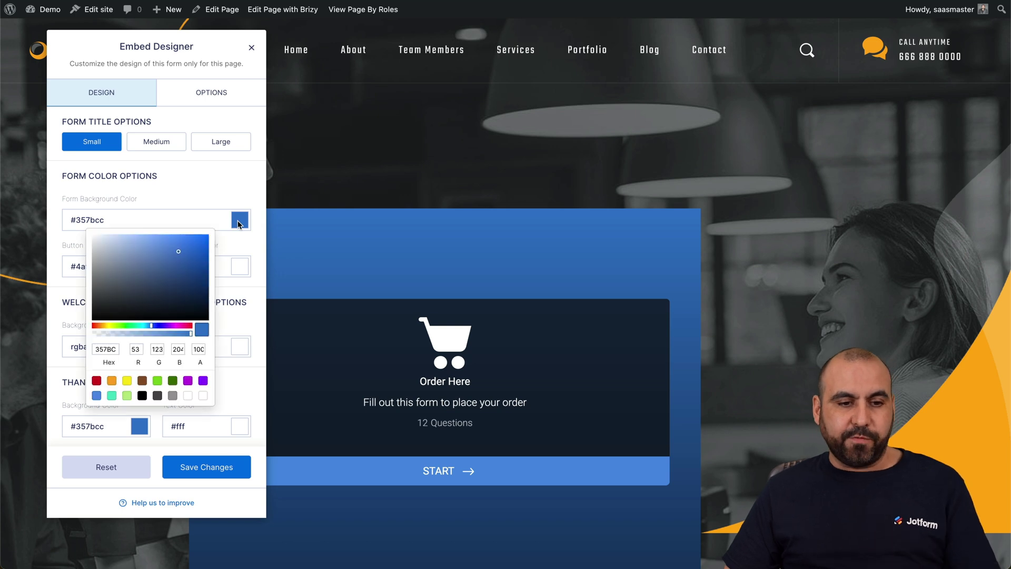
left_click_drag(122, 327, 92, 321)
left_click(193, 233)
left_click(185, 234)
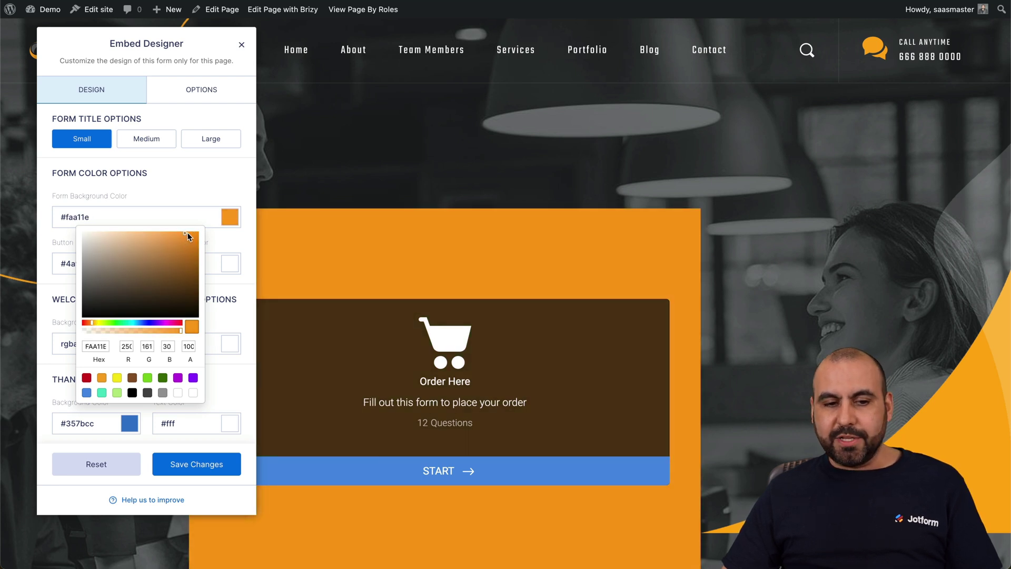
left_click(196, 235)
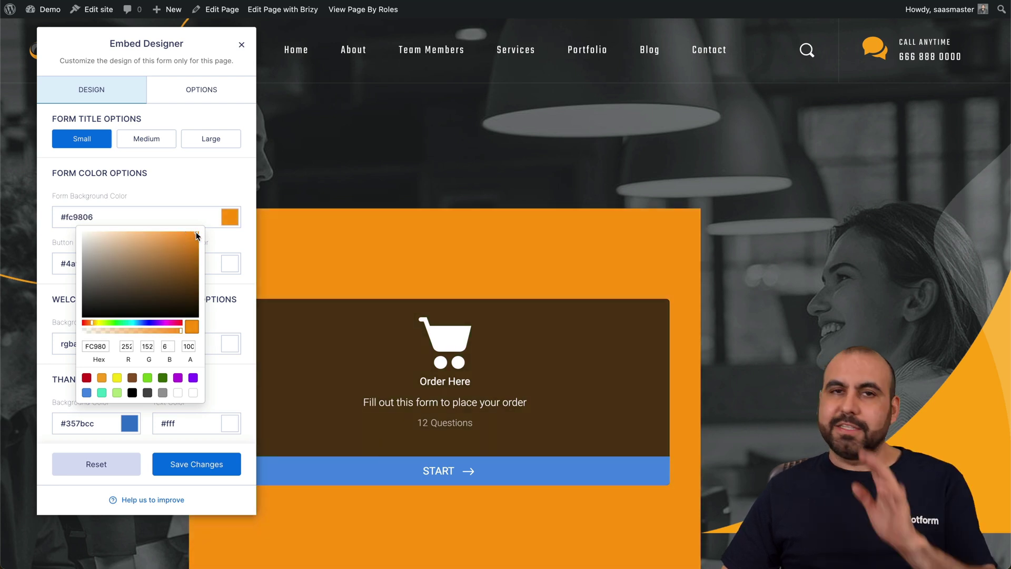
left_click(234, 240)
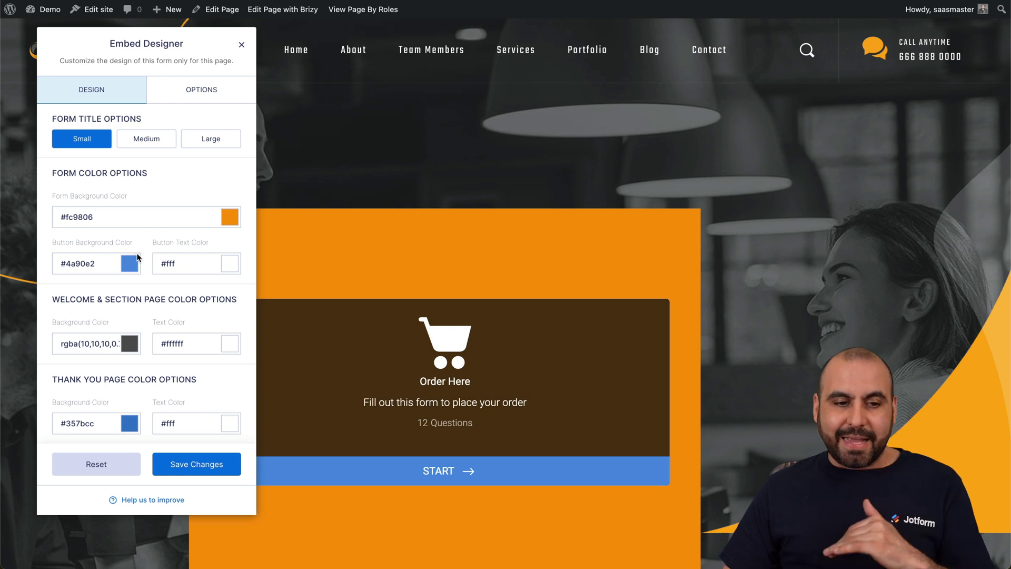
Step: Set the button background color to the brown #9b5e0c
left_click(126, 262)
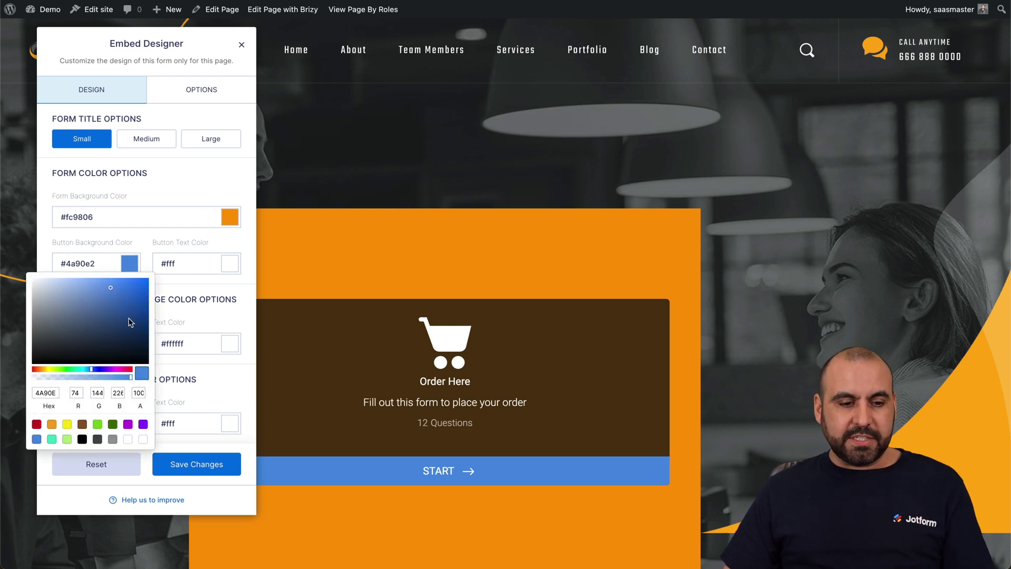
left_click(43, 369)
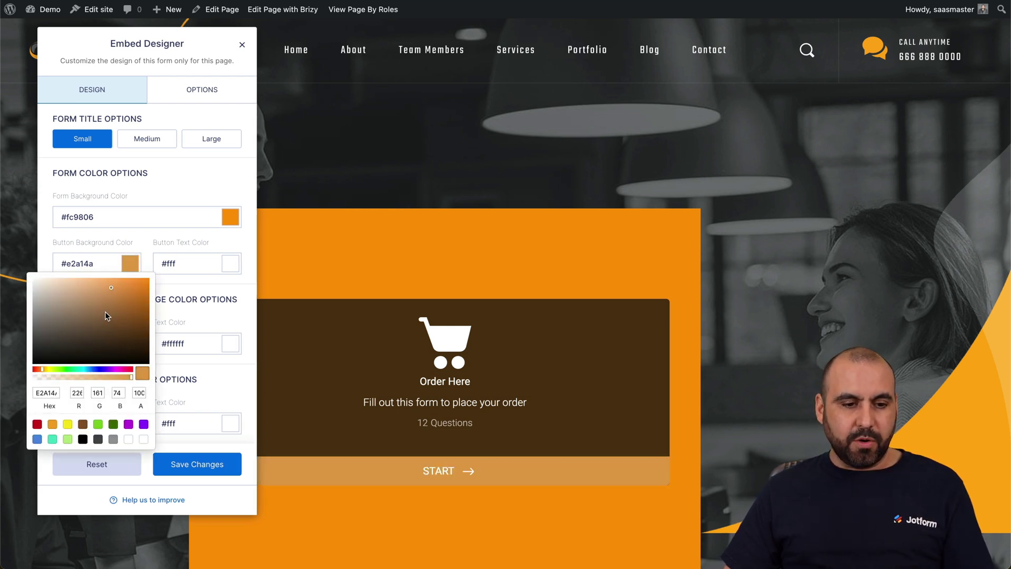
left_click_drag(139, 301, 143, 324)
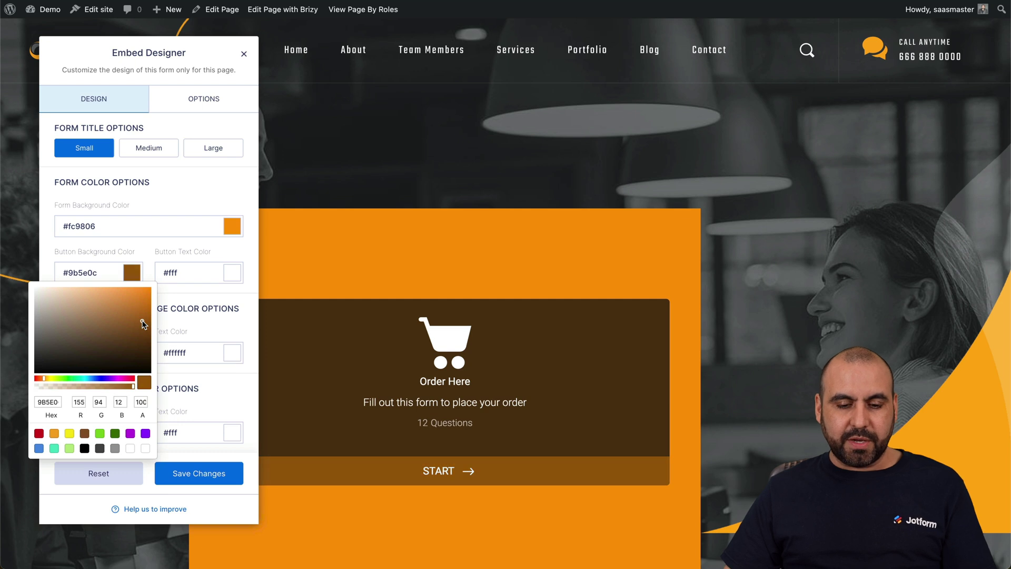
left_click(184, 245)
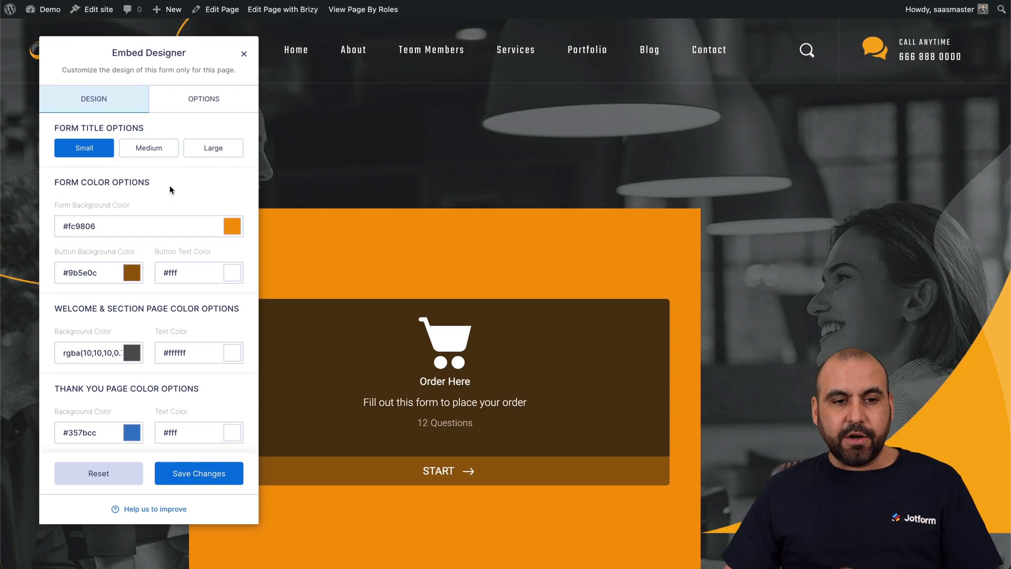
Step: Hide the form title, logo, progress bar and overview button in the embedded form's visible element options
left_click(190, 106)
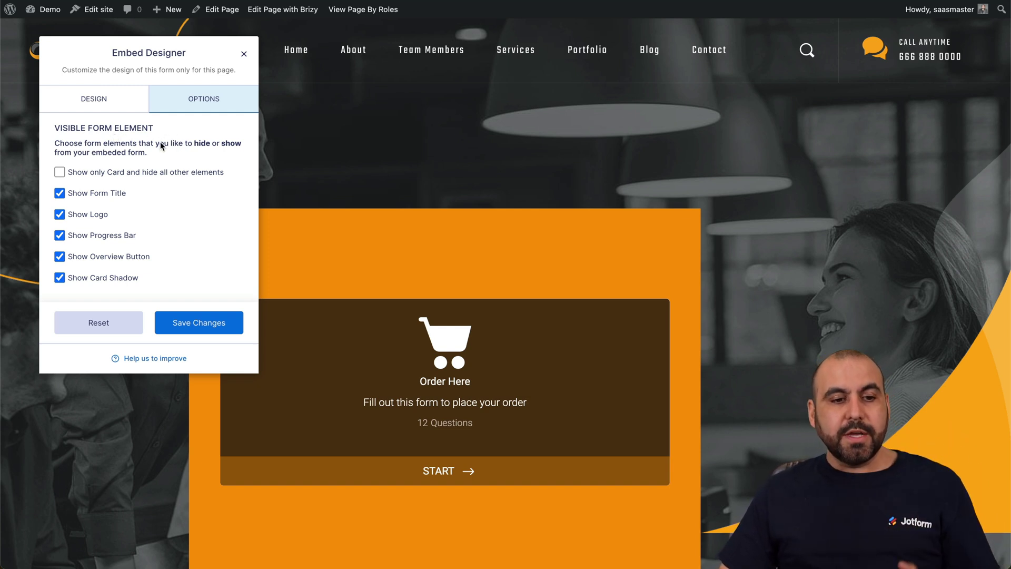
left_click(59, 193)
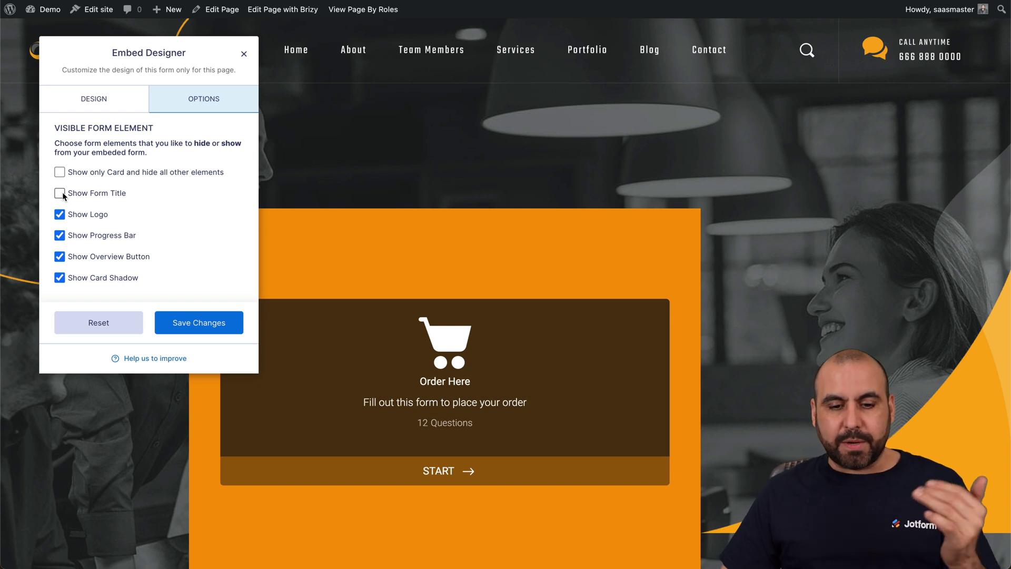
left_click(61, 217)
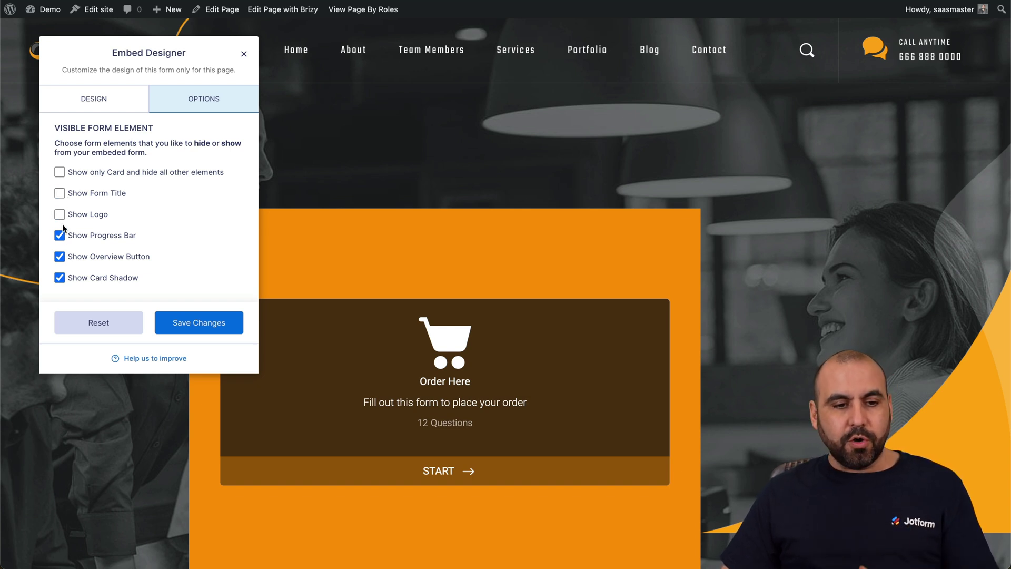
left_click(60, 236)
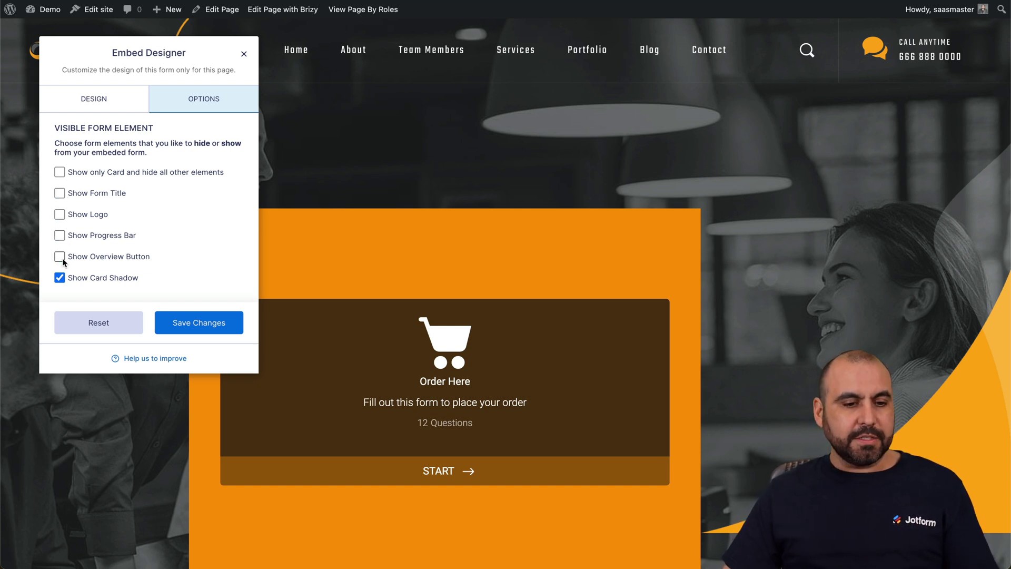
left_click(210, 325)
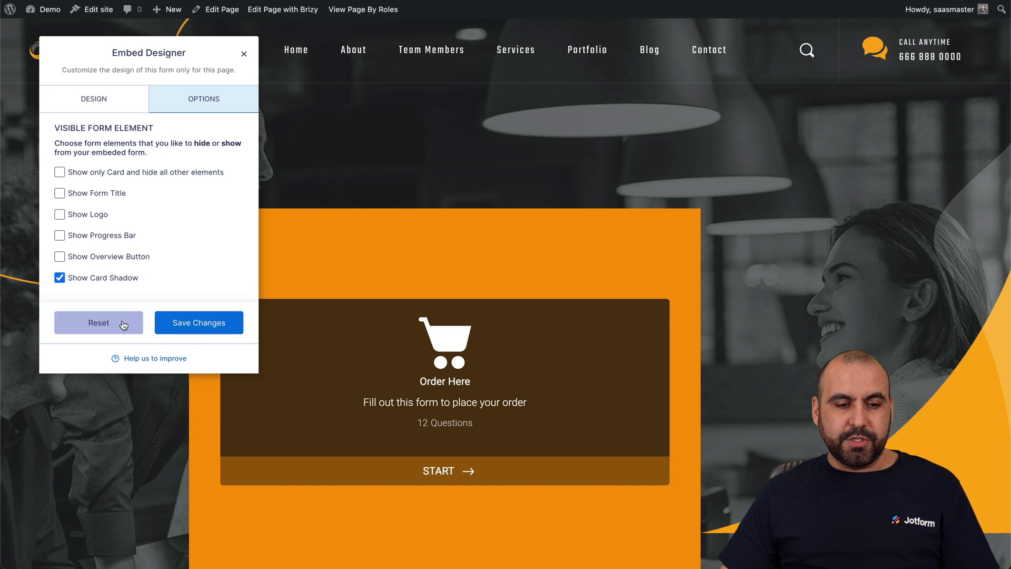
Step: Reset all customizations of the embedded form to the original design and close the Embed Designer
left_click(122, 322)
left_click(216, 224)
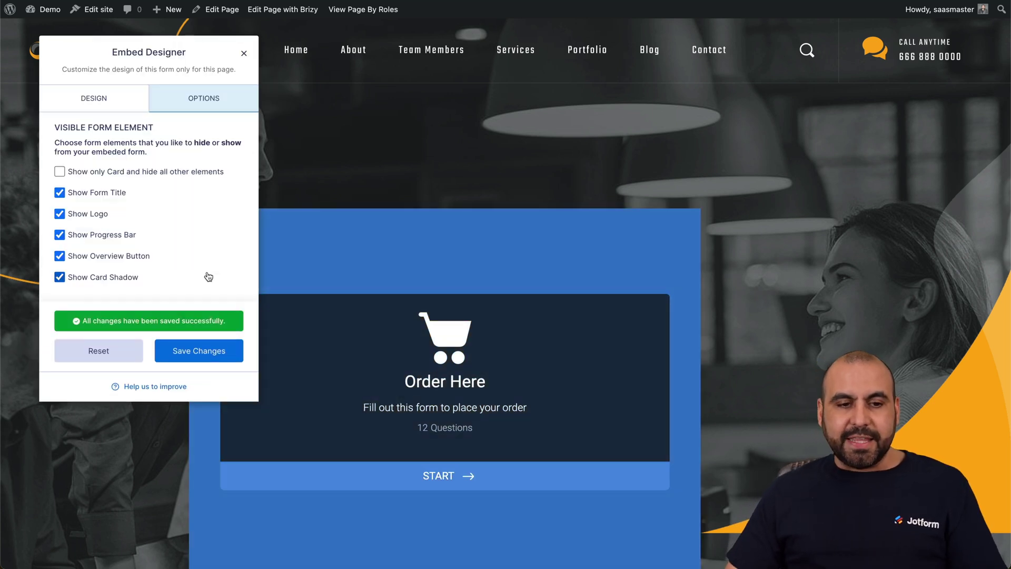
left_click(101, 98)
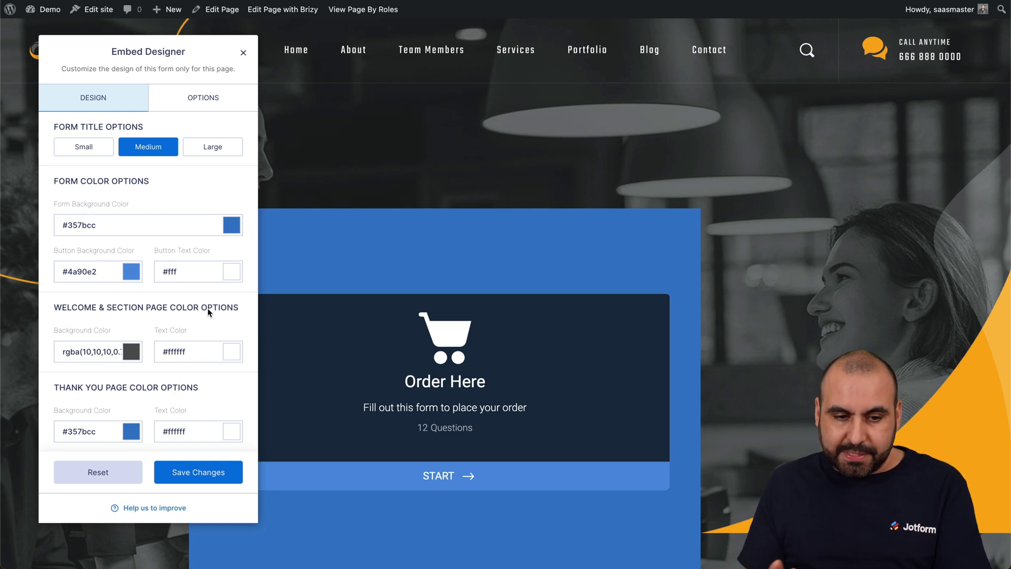
left_click(243, 53)
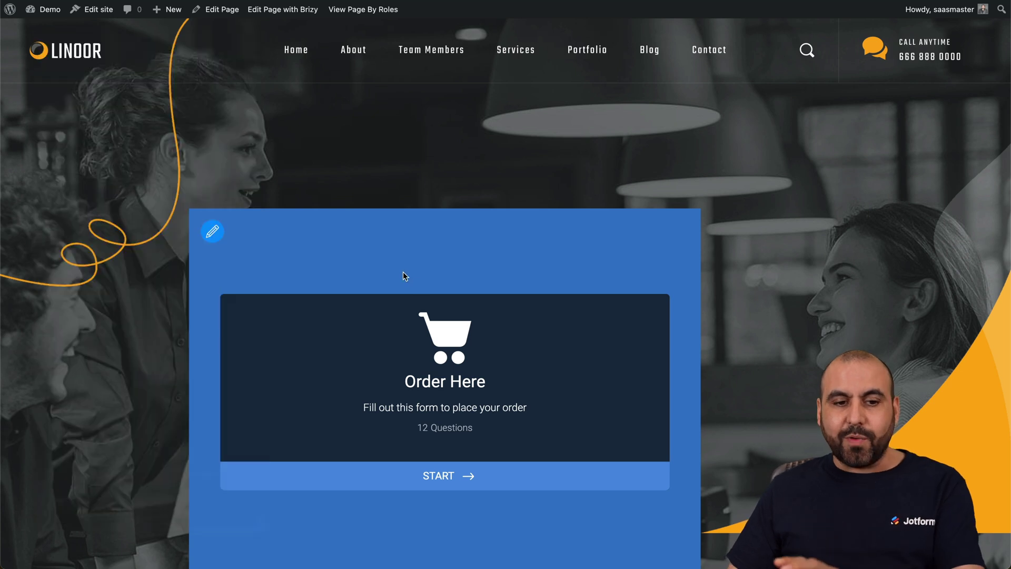
scroll(439, 307, "down", 1)
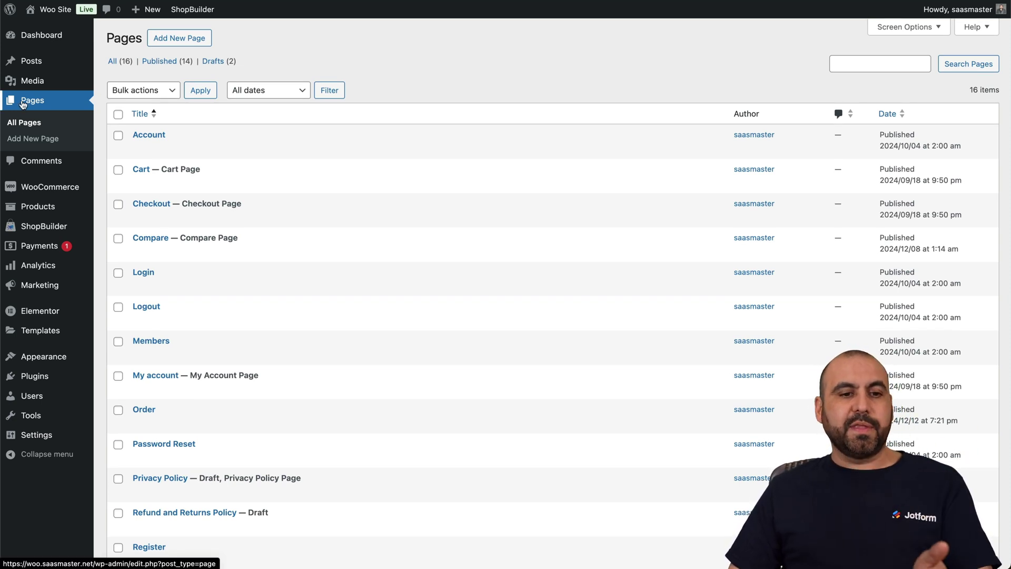
Step: Create a new page in the Woo Site without a starter pattern and title it TEST
left_click(184, 39)
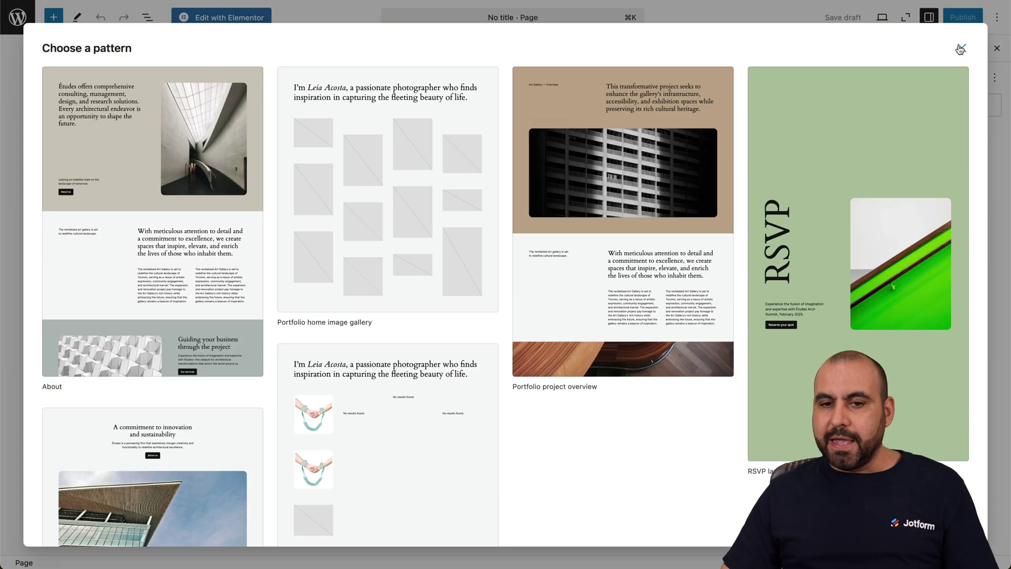
left_click(960, 49)
left_click(356, 88)
type("TET")
key("BackSpace")
type("SR")
key("BackSpace")
type("T")
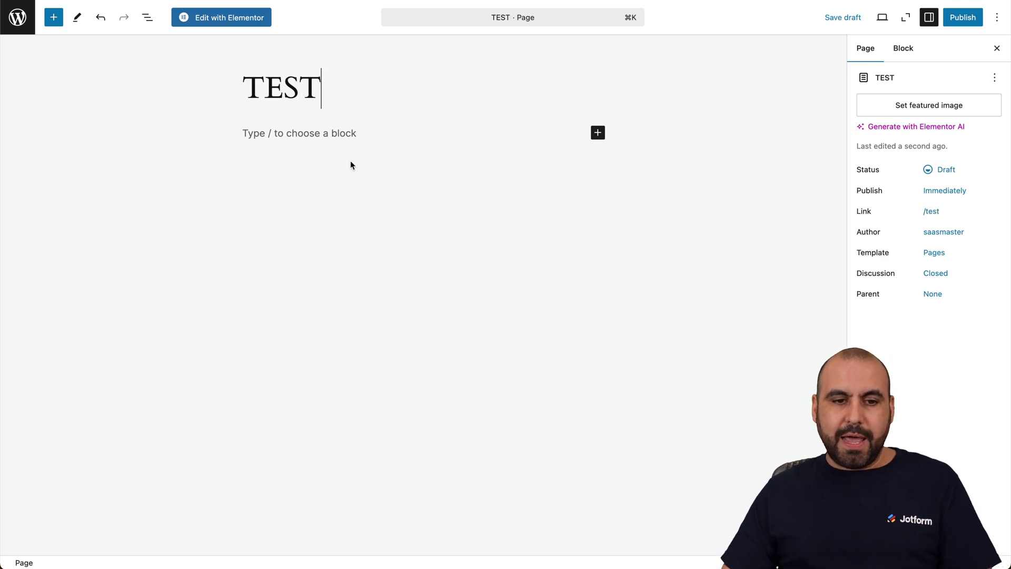
Step: Add a Custom HTML block below the title and paste the copied Jotform embed script into it
key("Return")
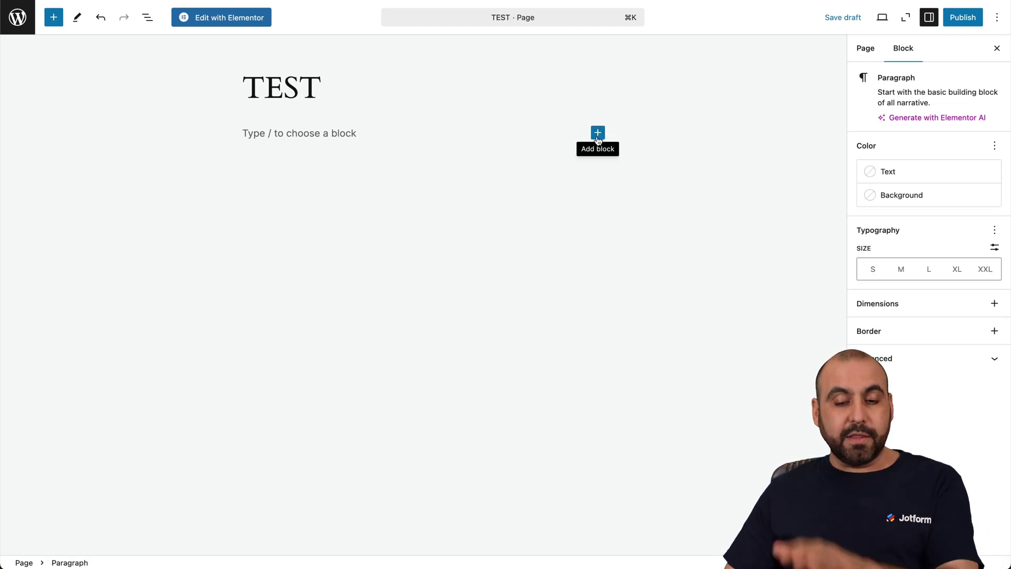
left_click(598, 133)
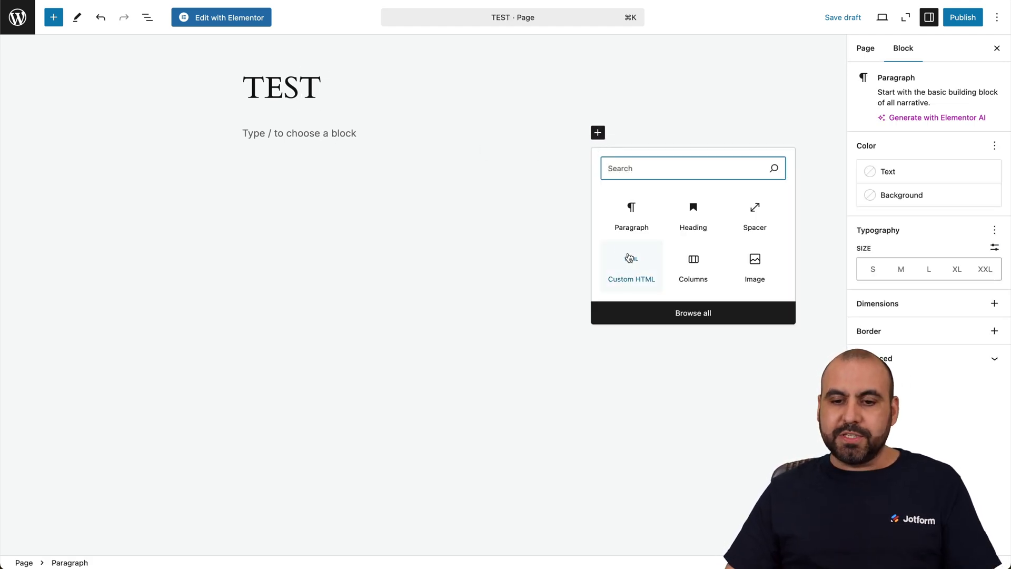
left_click(629, 273)
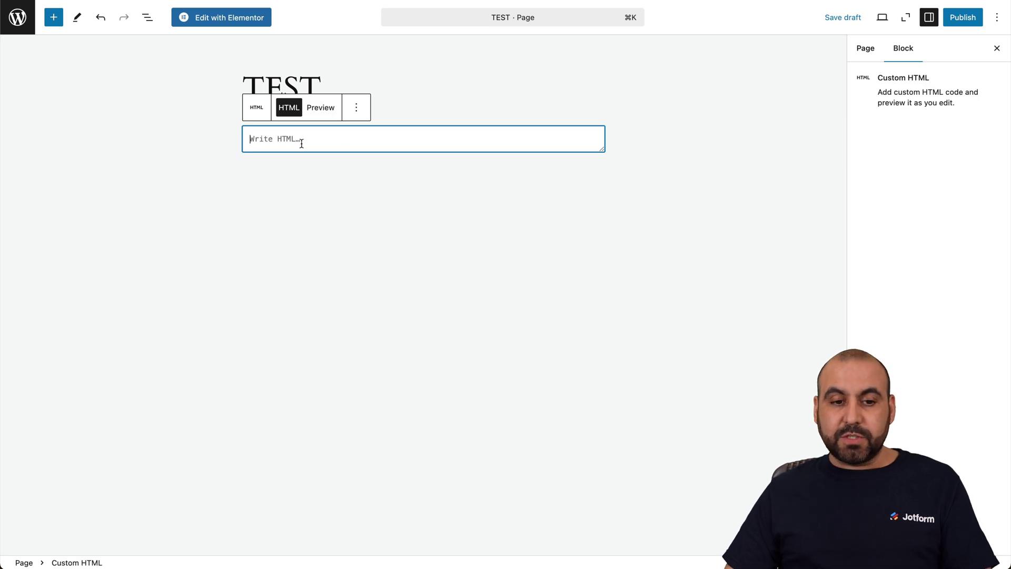
key("super+v")
left_click(617, 208)
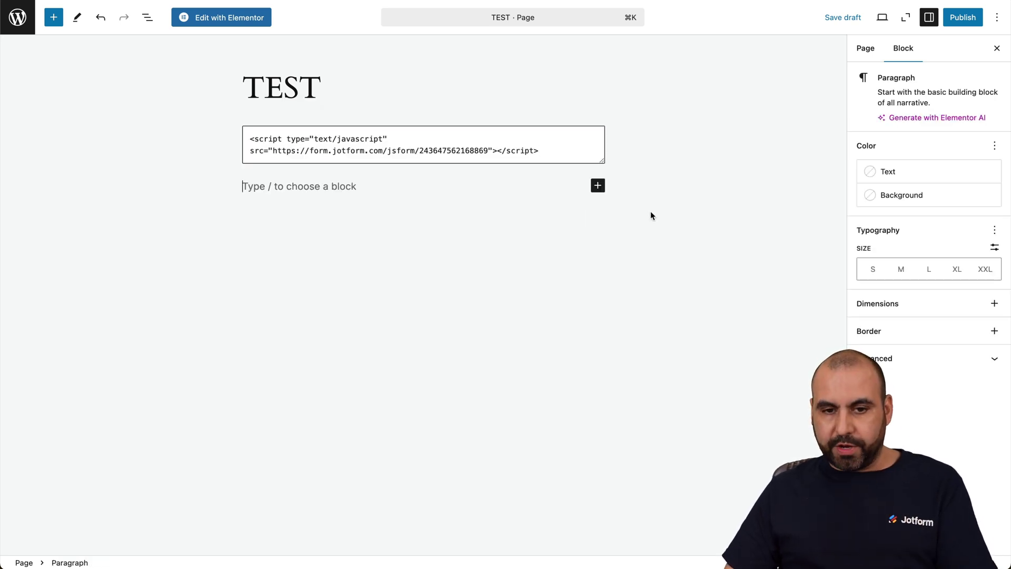
Step: Publish the TEST page and open it on the live site
left_click(963, 19)
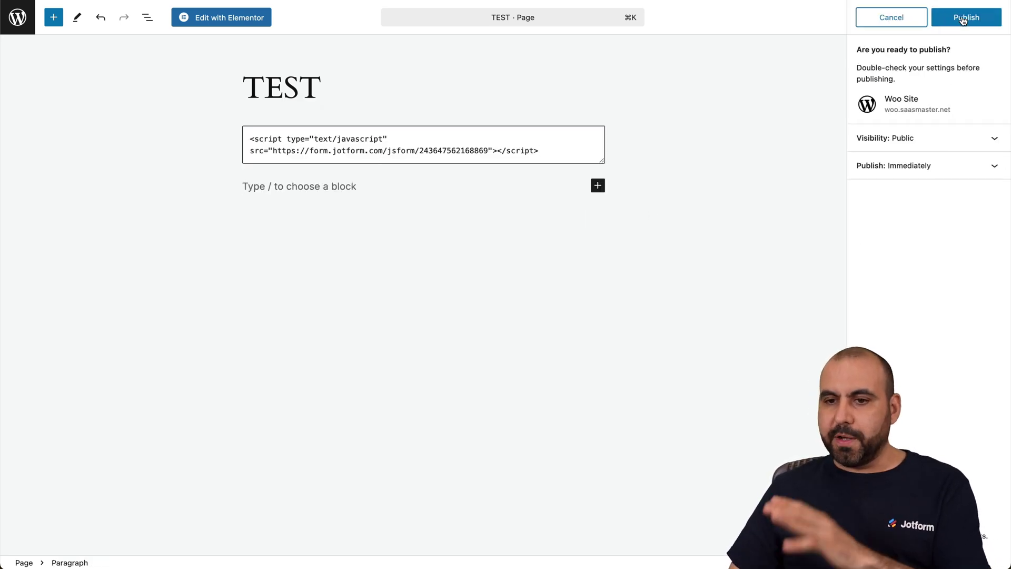
left_click(963, 19)
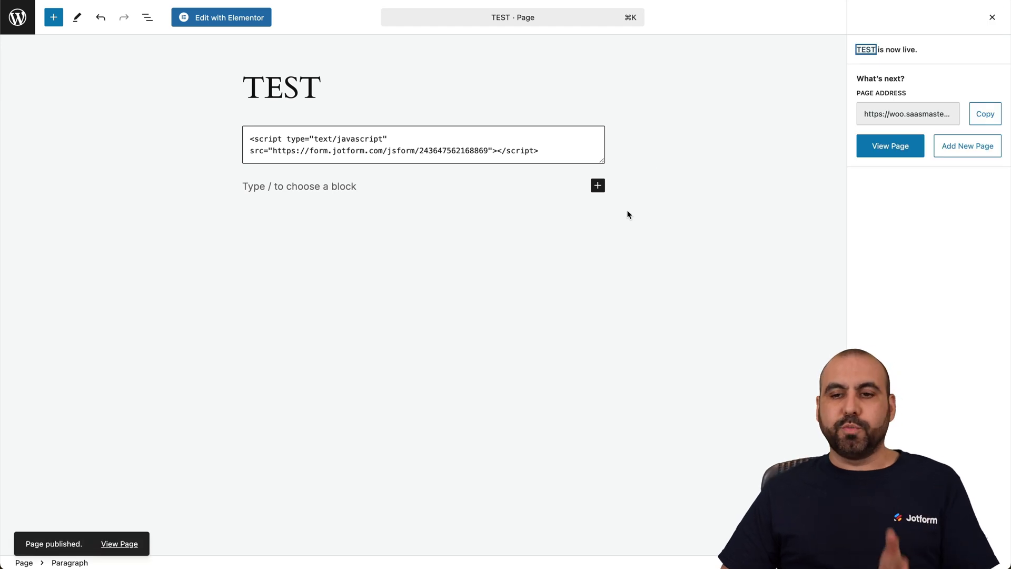
left_click(892, 150)
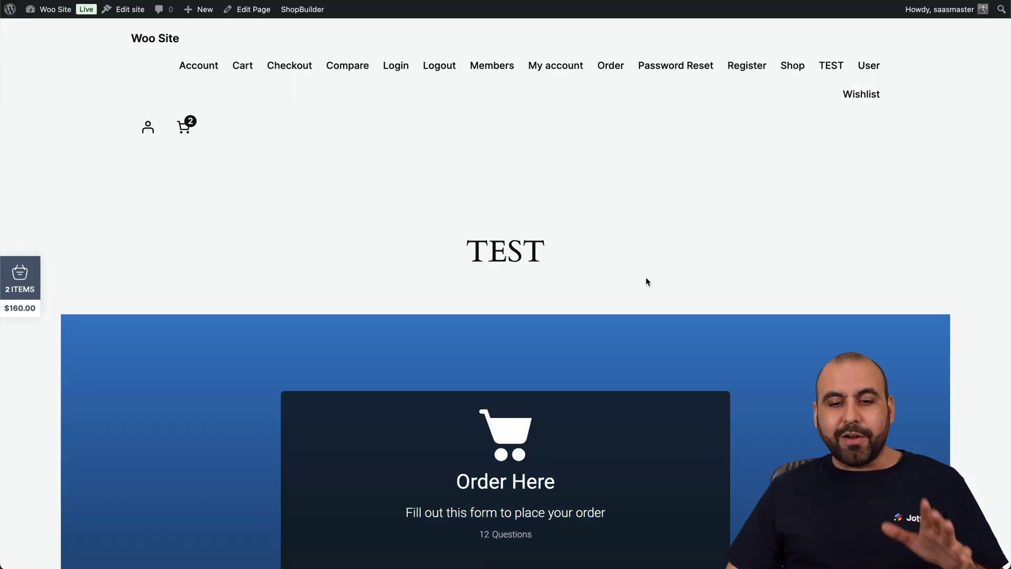
Step: Check the embedded order form on the live TEST page and open its Embed Designer
scroll(648, 280, "down", 3)
scroll(647, 282, "down", 1)
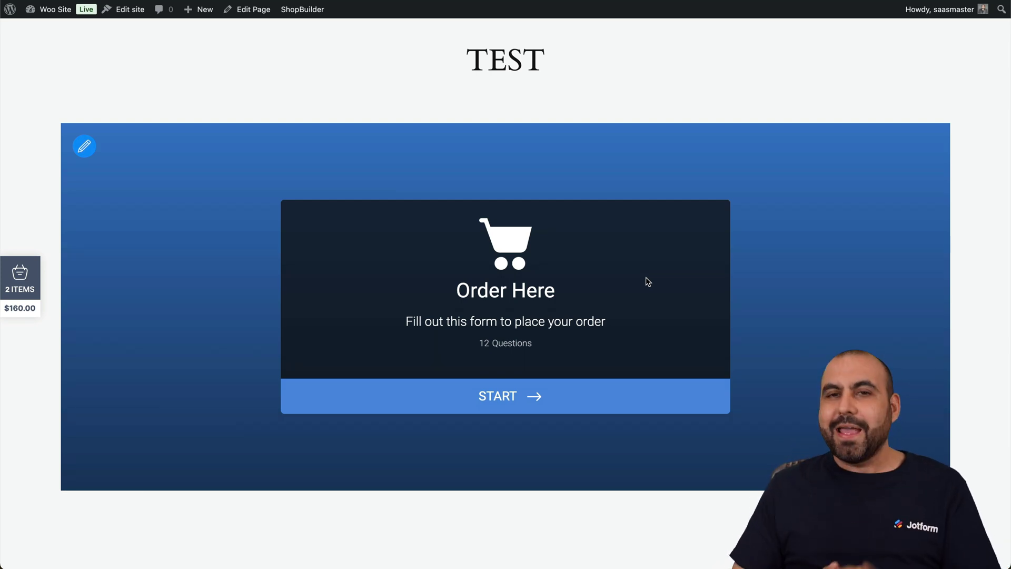
left_click(85, 147)
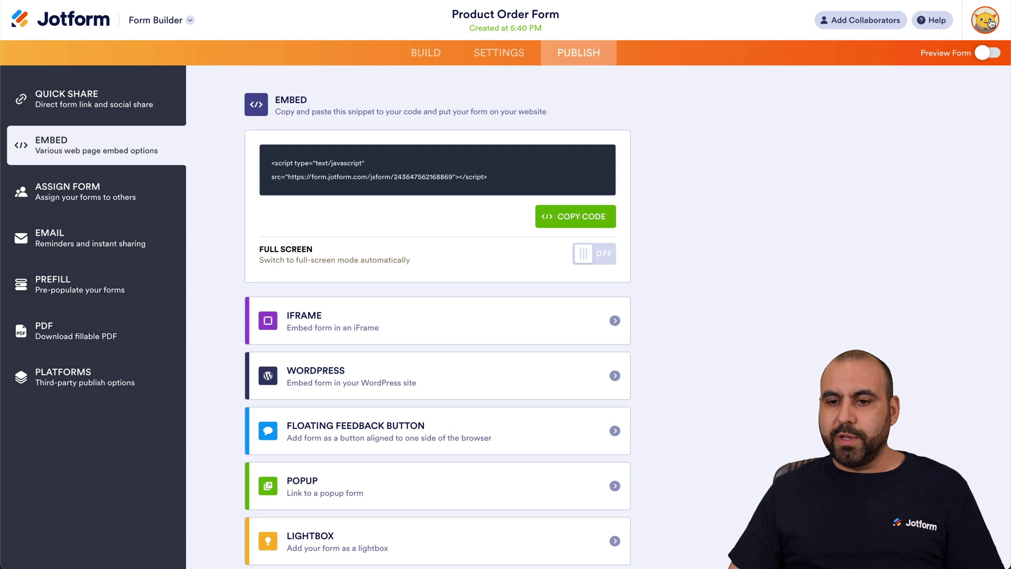
Step: Switch to the Jotform Form Builder and log out of the account
left_click(985, 20)
left_click(818, 275)
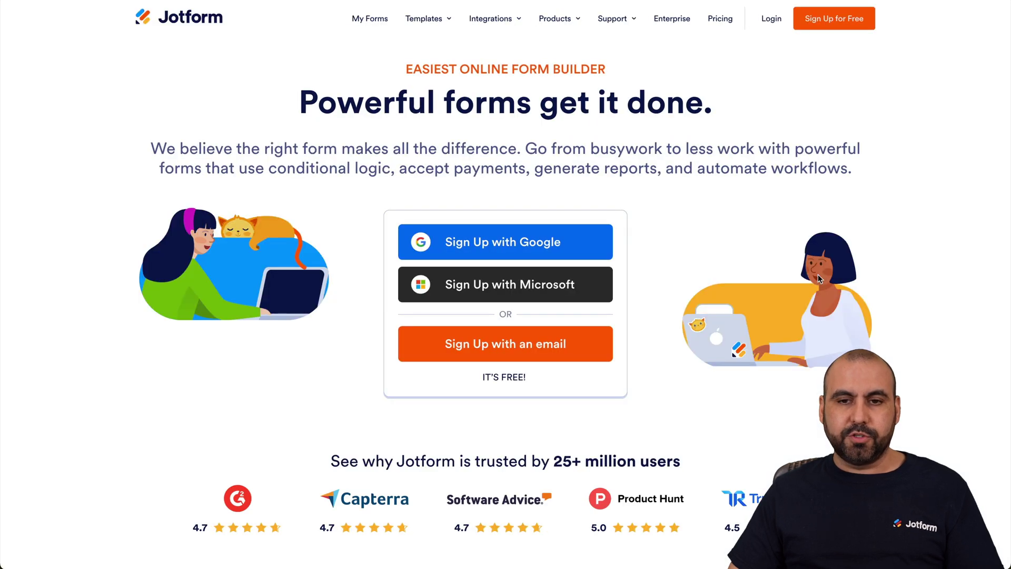
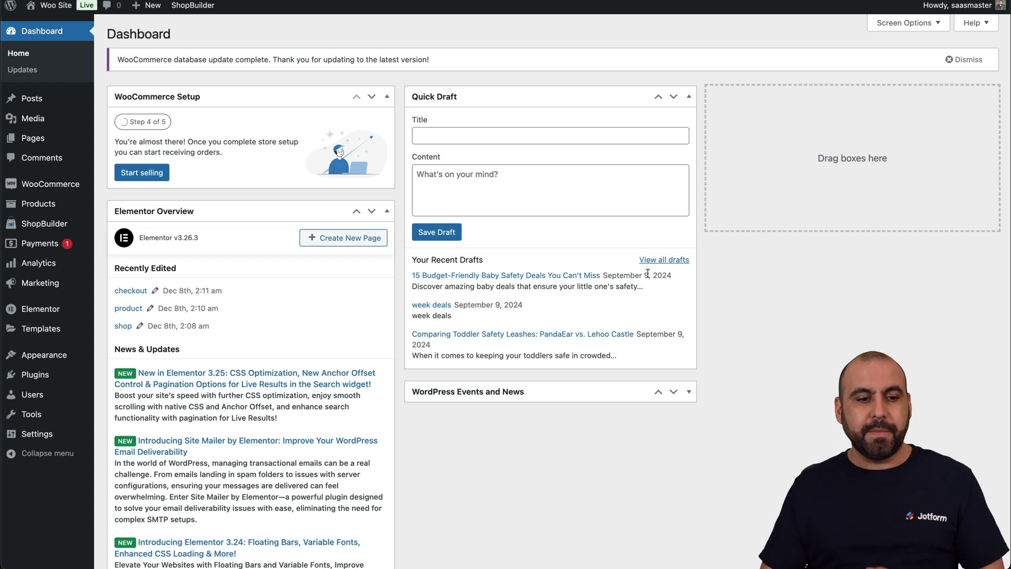
Step: Search the WordPress plugin directory for jotform, then install and activate the Jotform Online Forms plugin
mouse_move(81, 374)
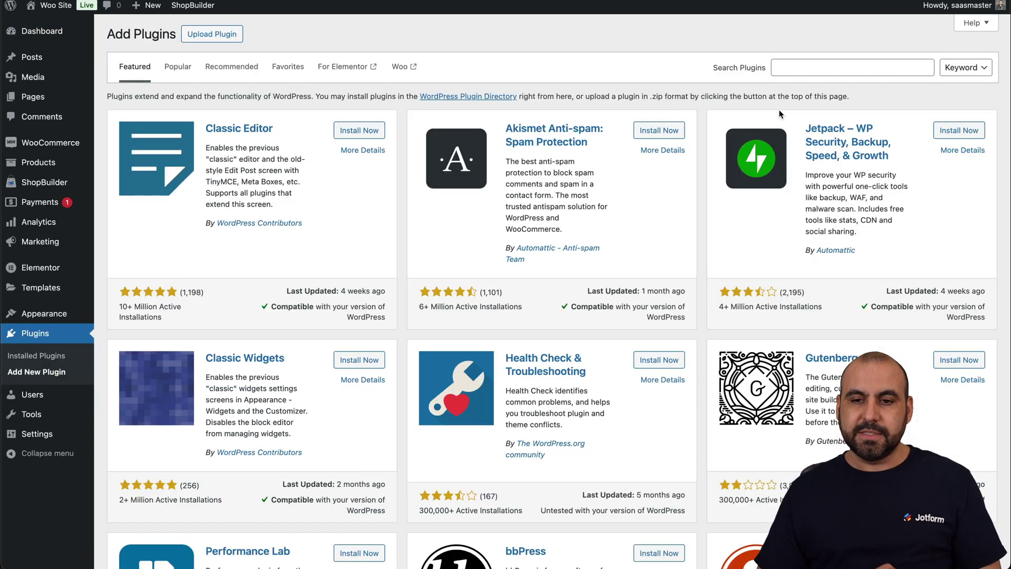
left_click(798, 66)
type("jotform")
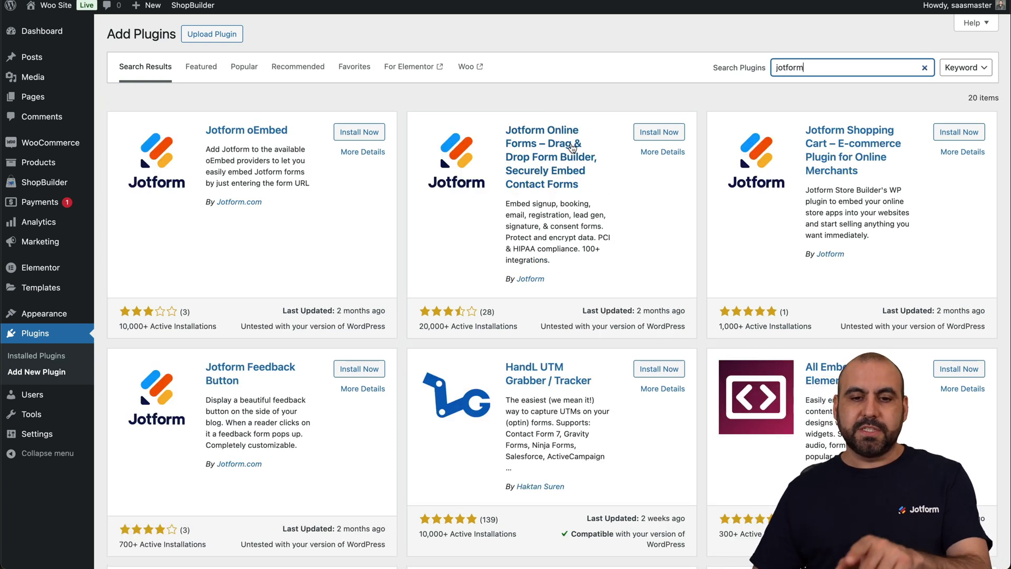
left_click(665, 135)
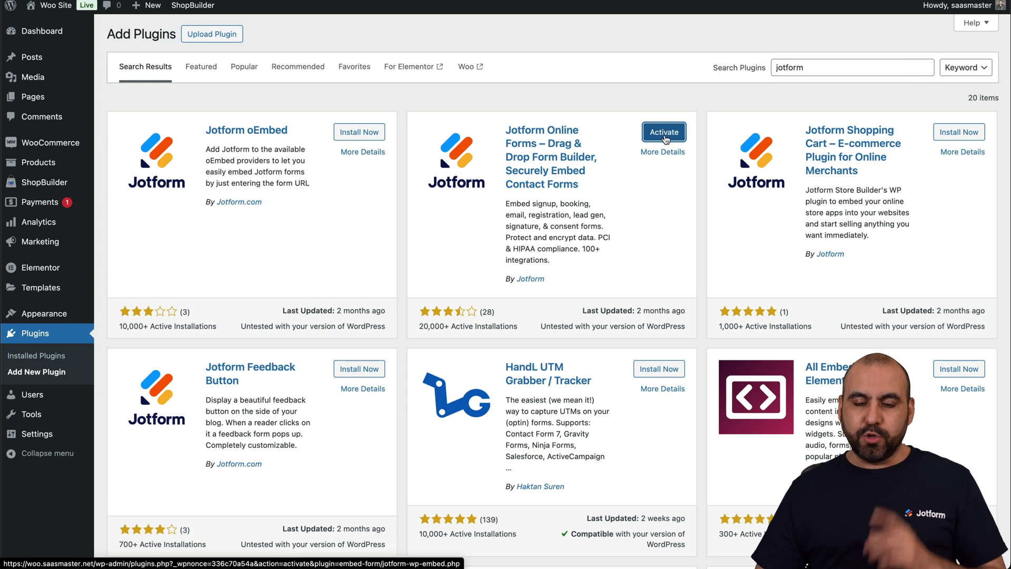
left_click(664, 133)
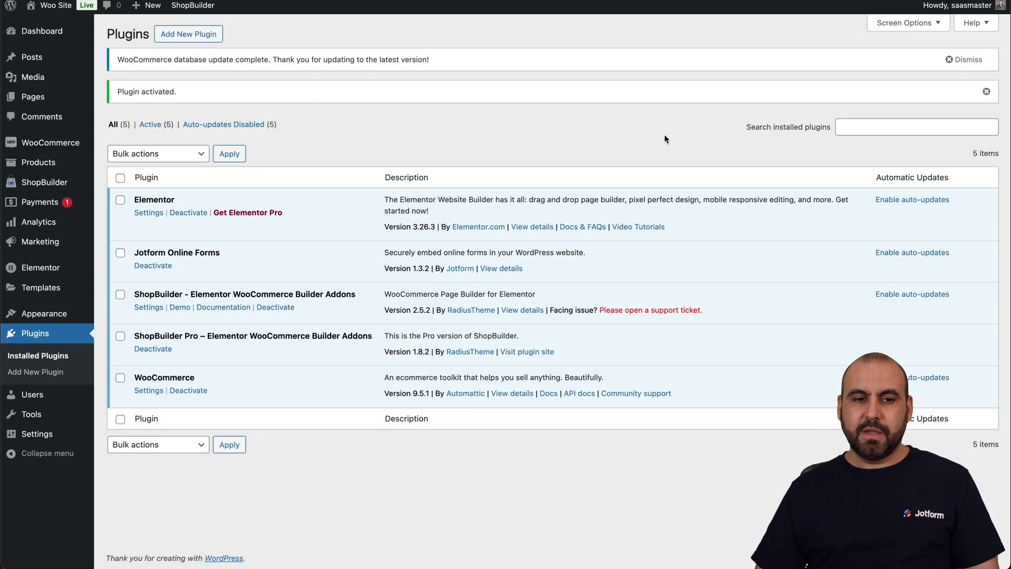
Step: Create another page without a starter pattern, title it test2 and dismiss the backup notice
left_click(55, 96)
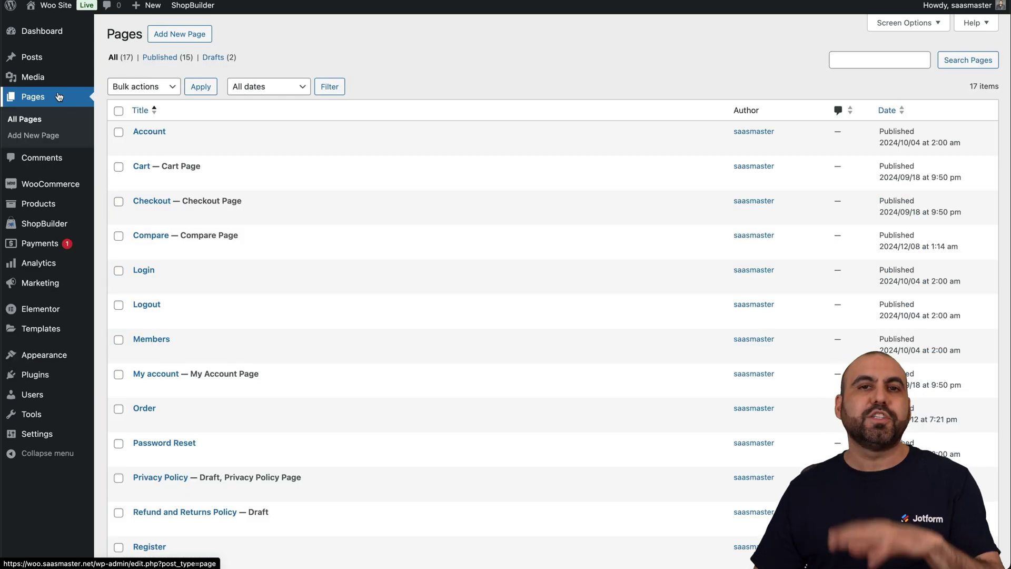
left_click(190, 36)
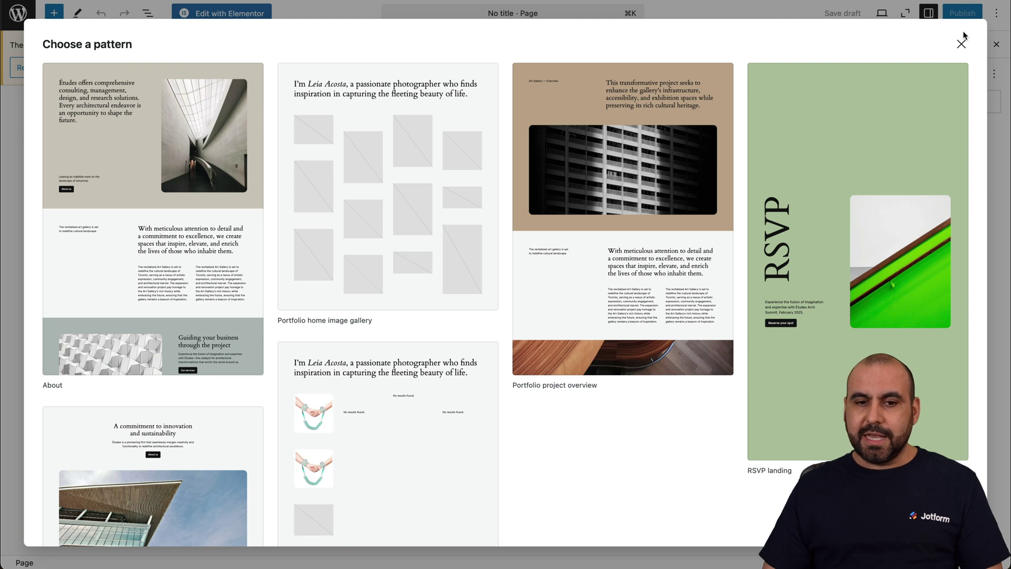
left_click(962, 42)
left_click(336, 138)
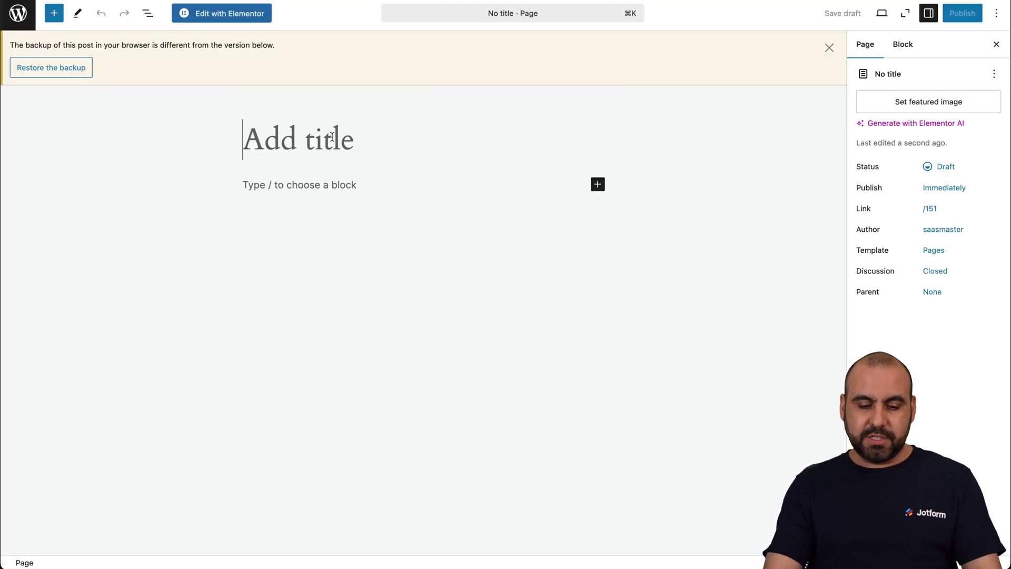
type("test2")
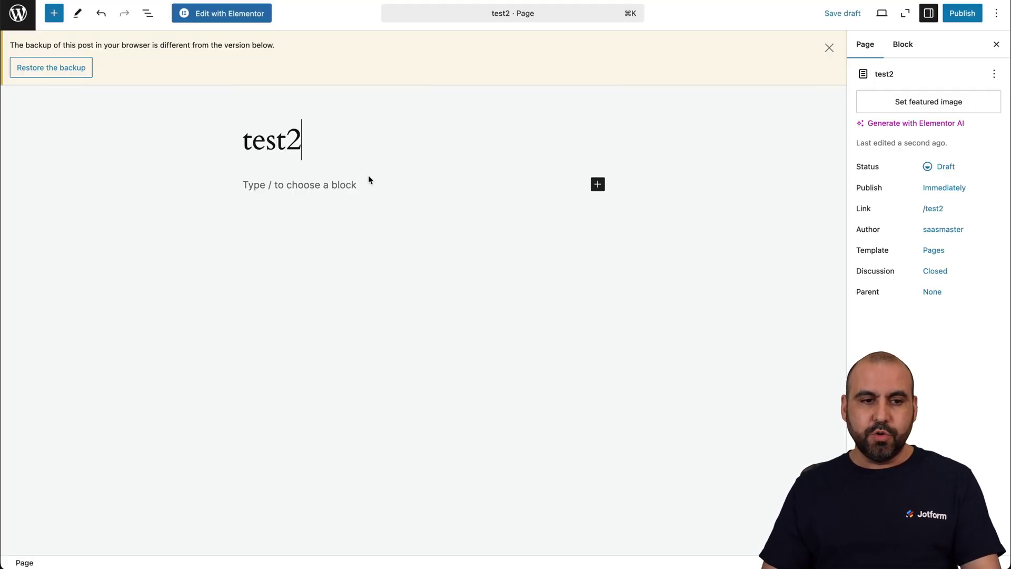
left_click(829, 47)
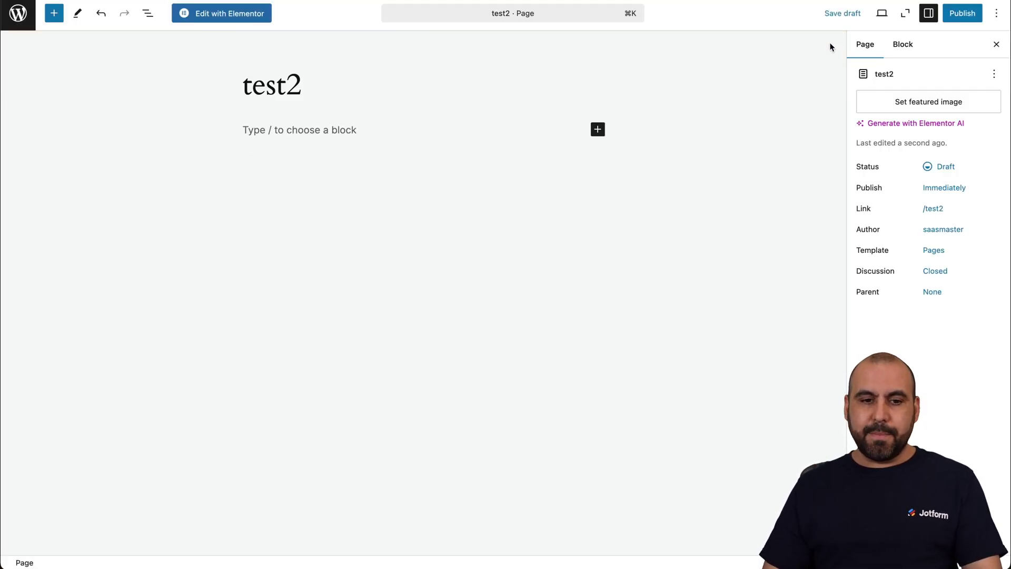
Step: Search the blocks for classic and add a Classic block to the test2 page
left_click(597, 130)
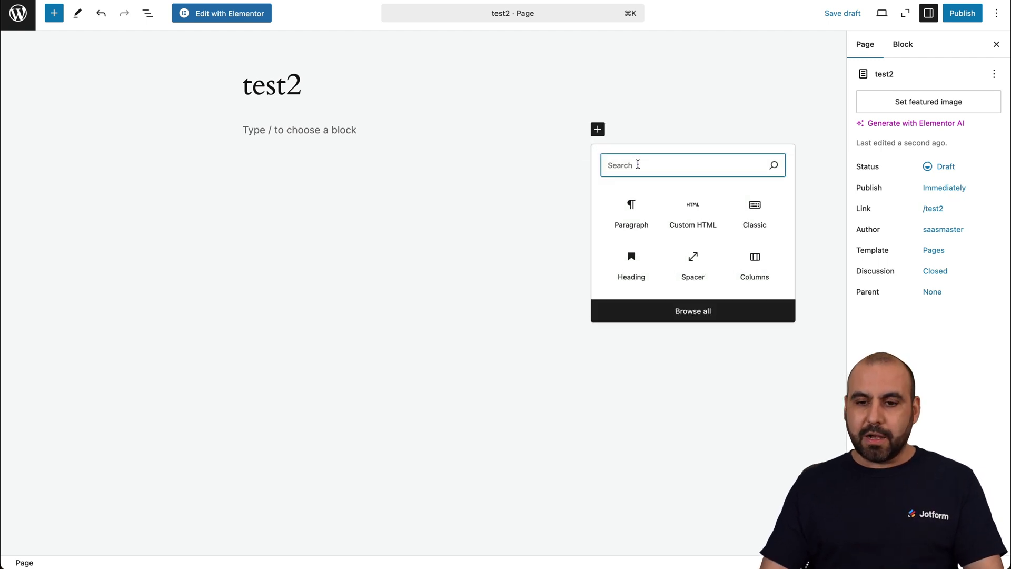
type("classic")
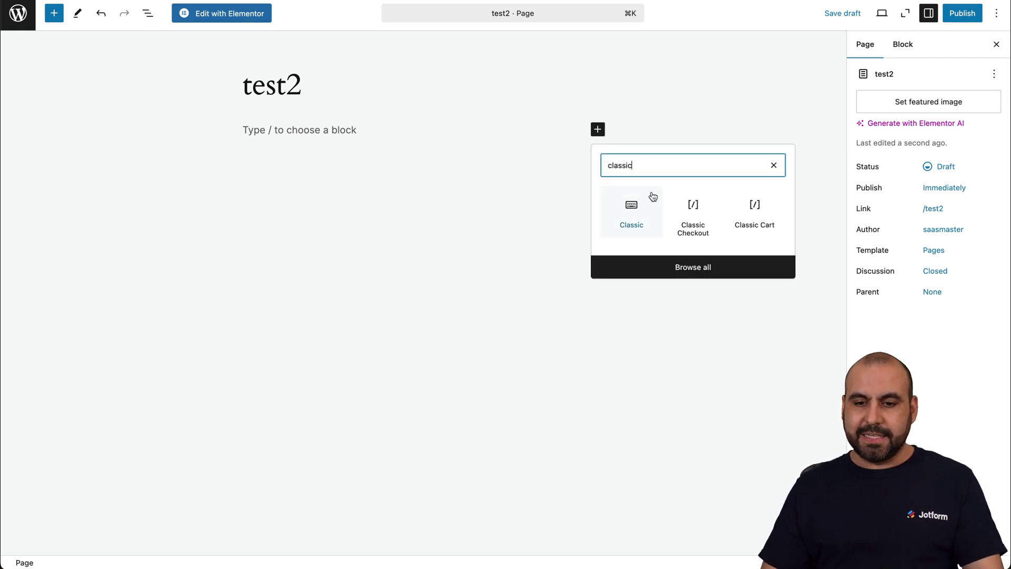
left_click(631, 211)
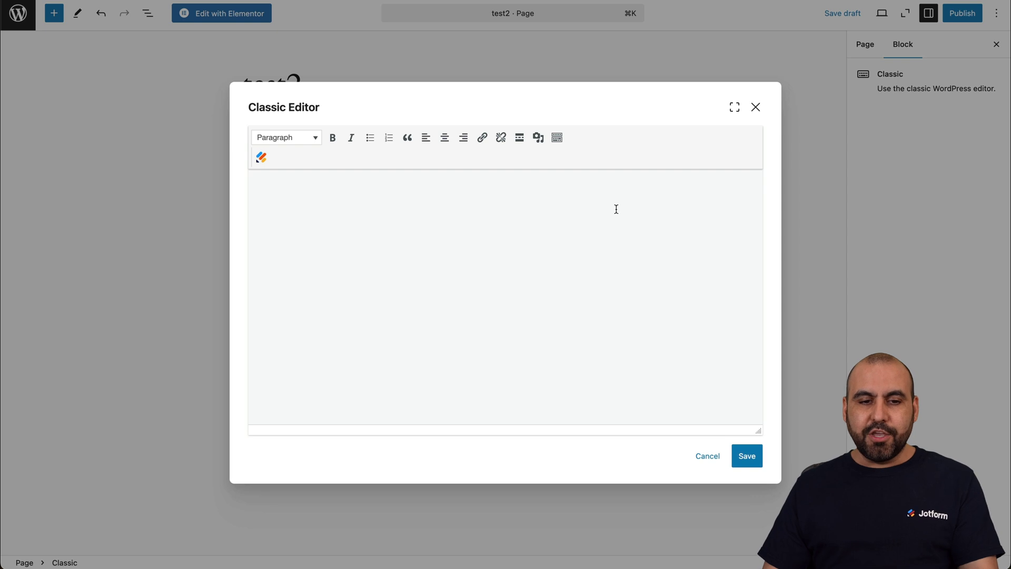
Step: Insert the Product Order Form into the Classic block with the Jotform plugin and save the block
left_click(262, 154)
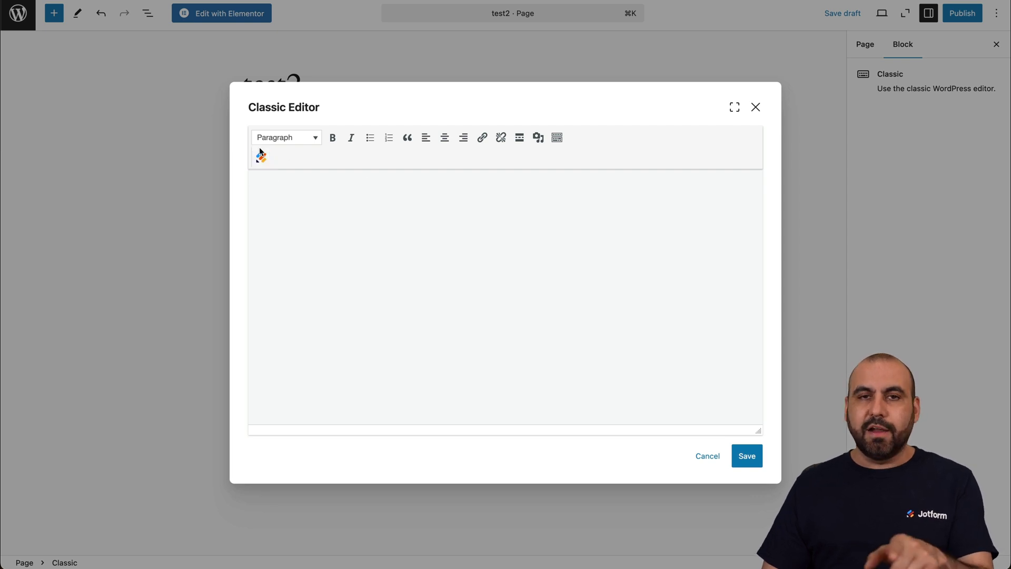
left_click(261, 155)
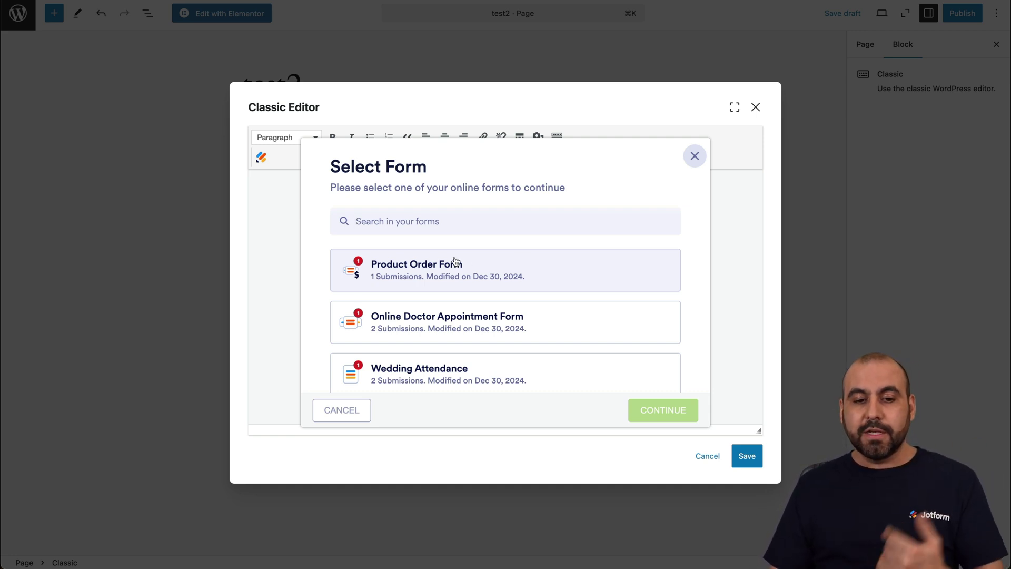
left_click(421, 269)
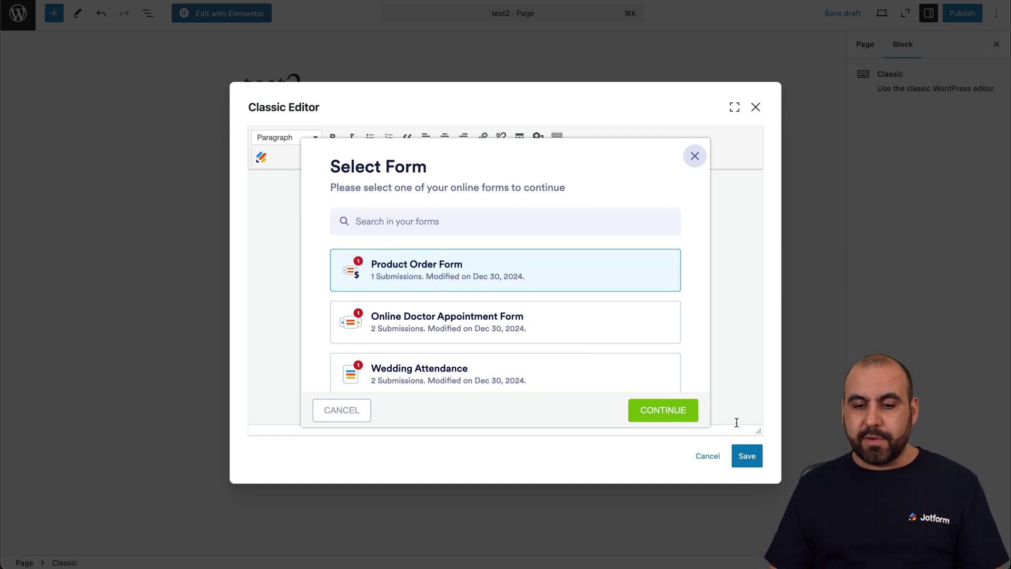
left_click(654, 410)
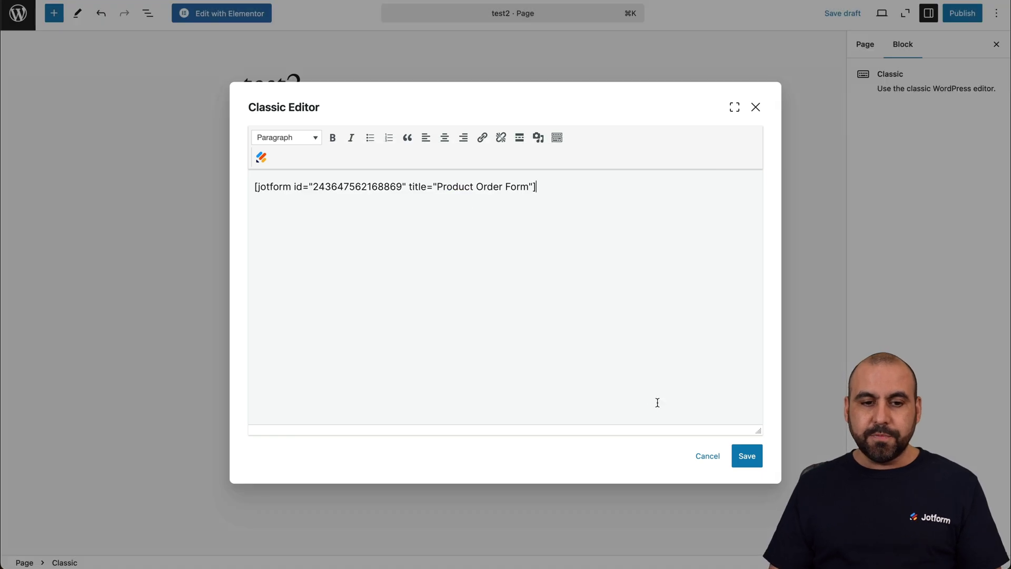
left_click(747, 456)
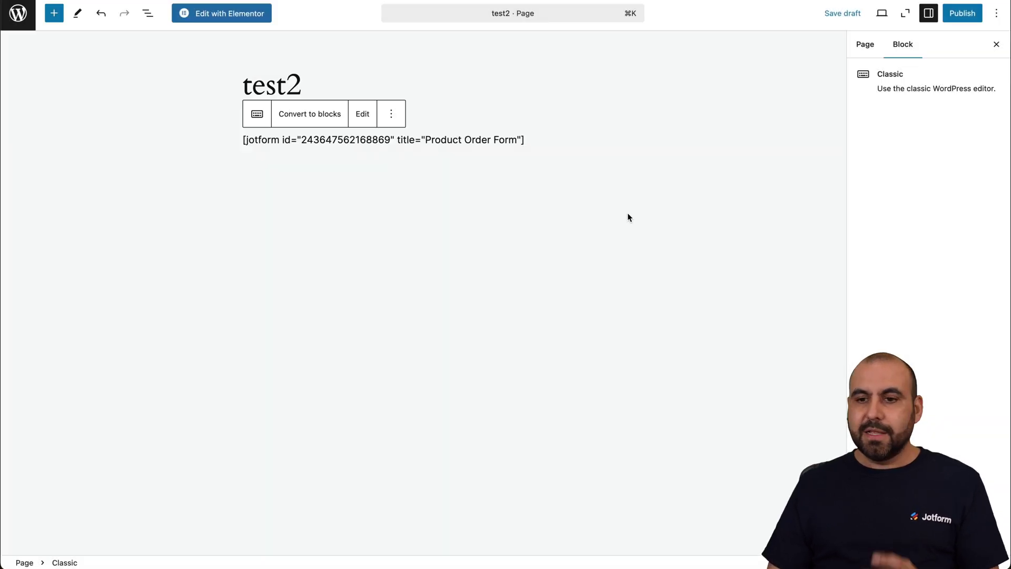
Step: Publish the test2 page and view the embedded order form on the live page
left_click(963, 14)
left_click(961, 12)
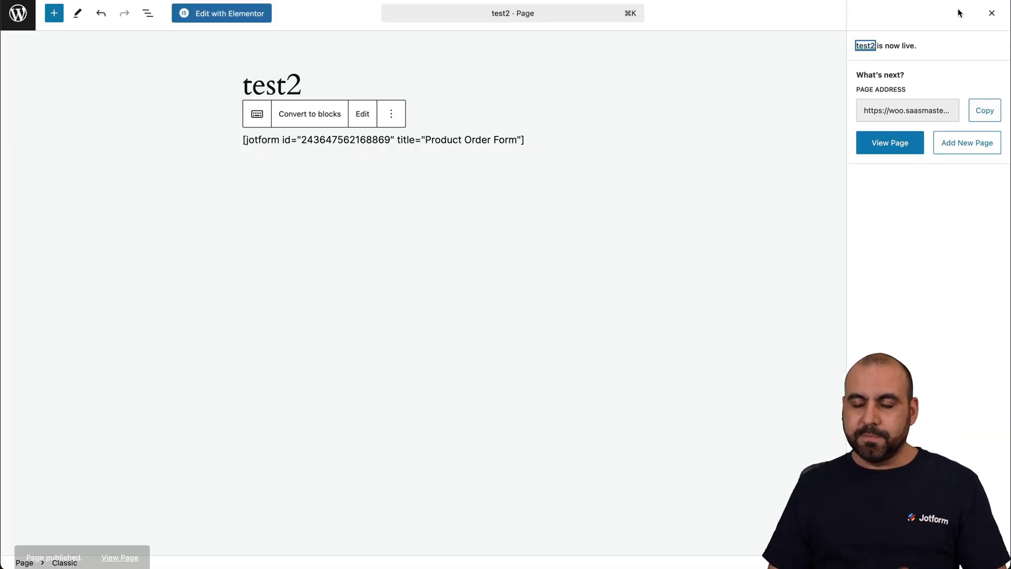
left_click(890, 142)
scroll(642, 343, "down", 3)
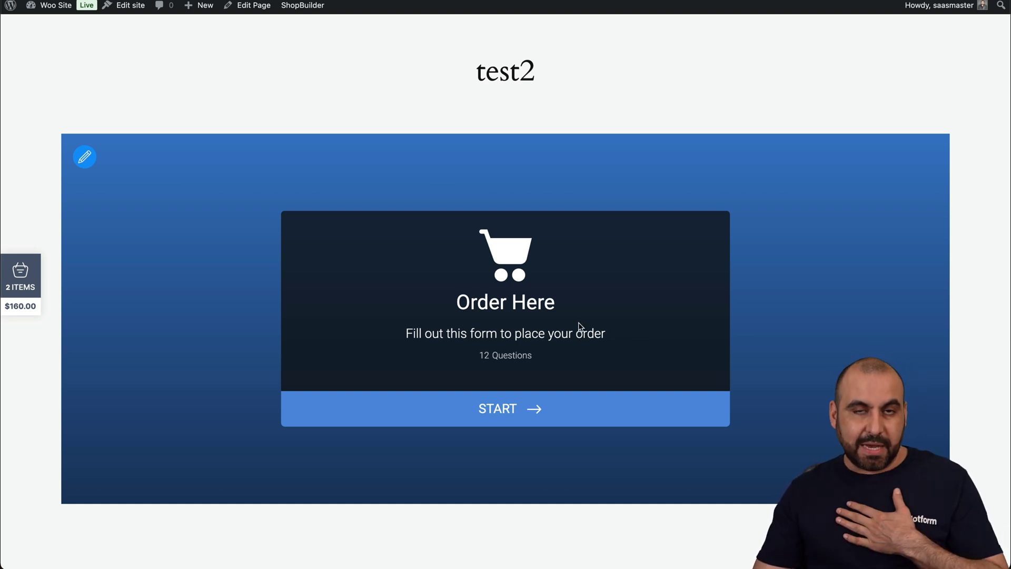
Step: Look over the Embed Designer of the order form on the live test2 page and close it
left_click(85, 157)
scroll(216, 420, "down", 1)
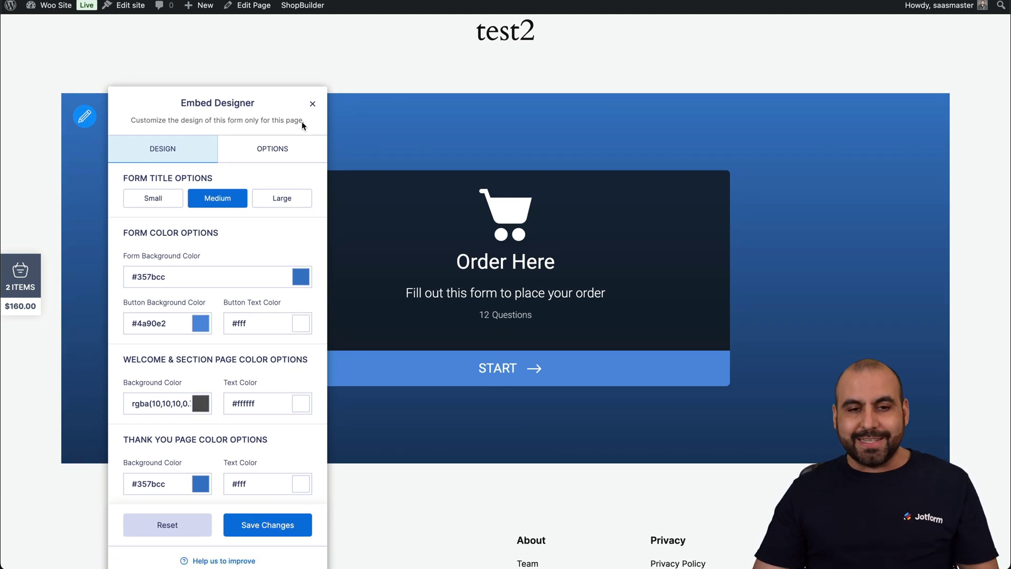
left_click(313, 104)
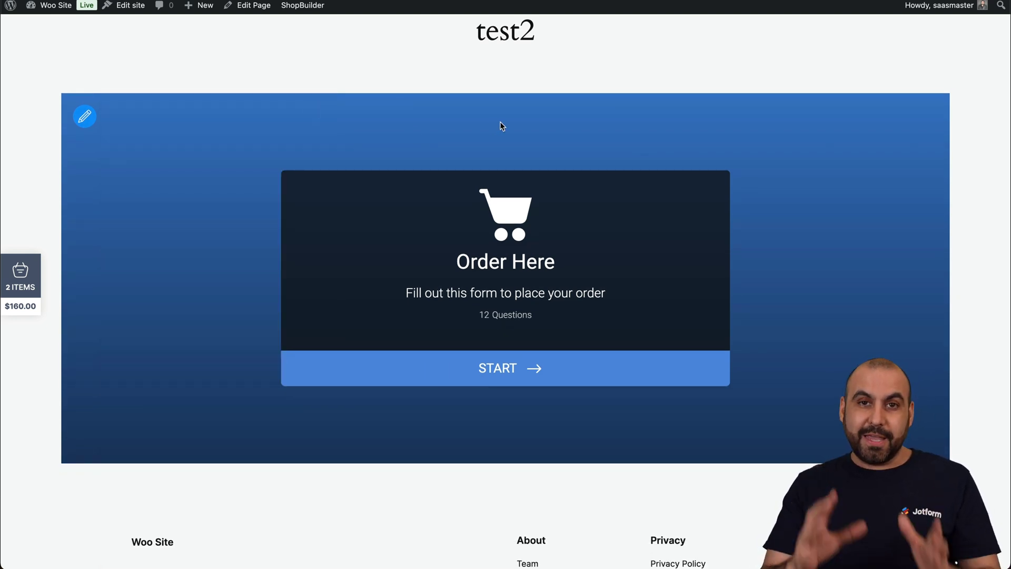